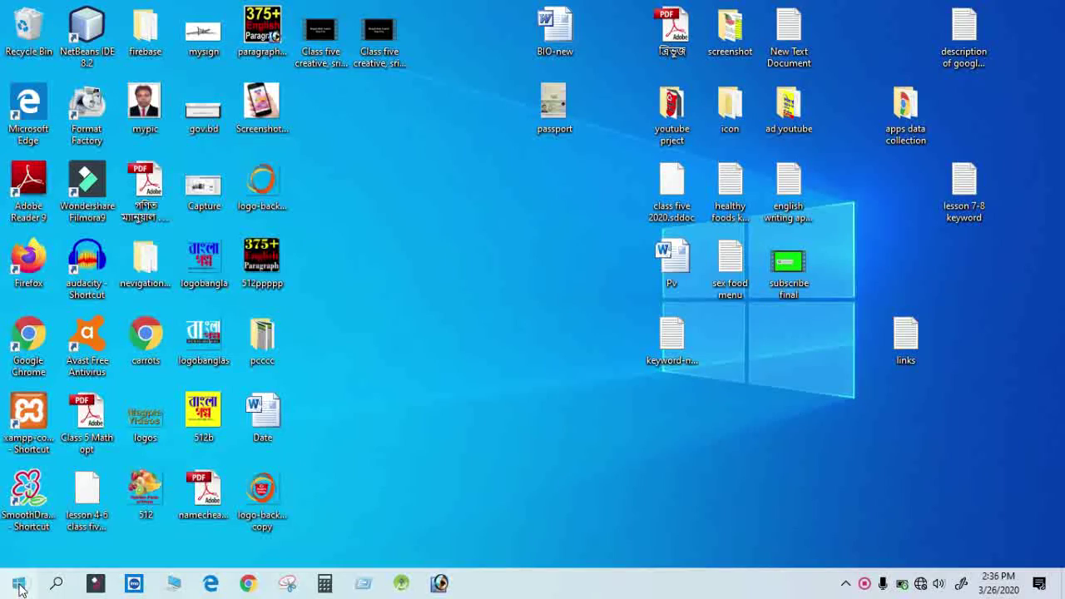
Scroll the Start menu tiles and launch Microsoft Word 2010 to a blank Document1
scroll(399, 458, "down", 2)
scroll(399, 465, "down", 3)
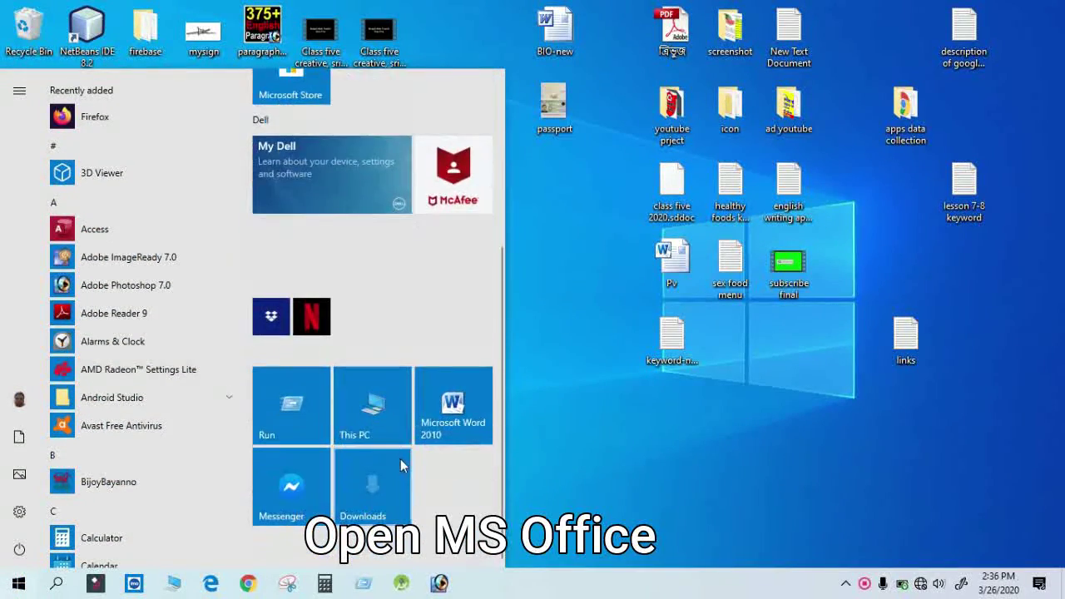
left_click(445, 430)
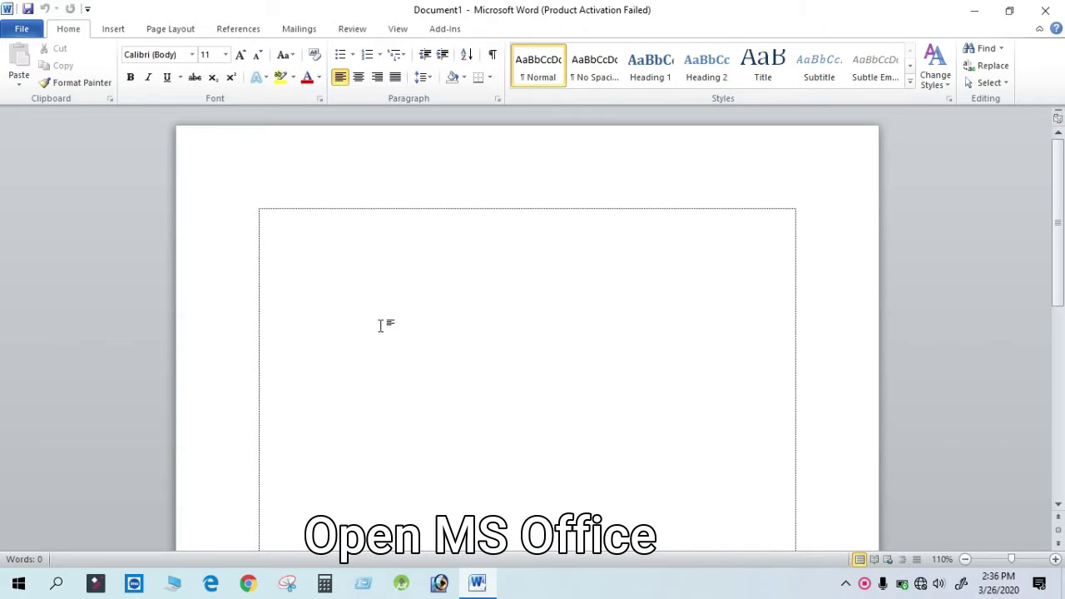
Set custom margins of 1.5" top, 1" bottom and 0.5" left and right, fixing the invalid entry
scroll(384, 299, "up", 2)
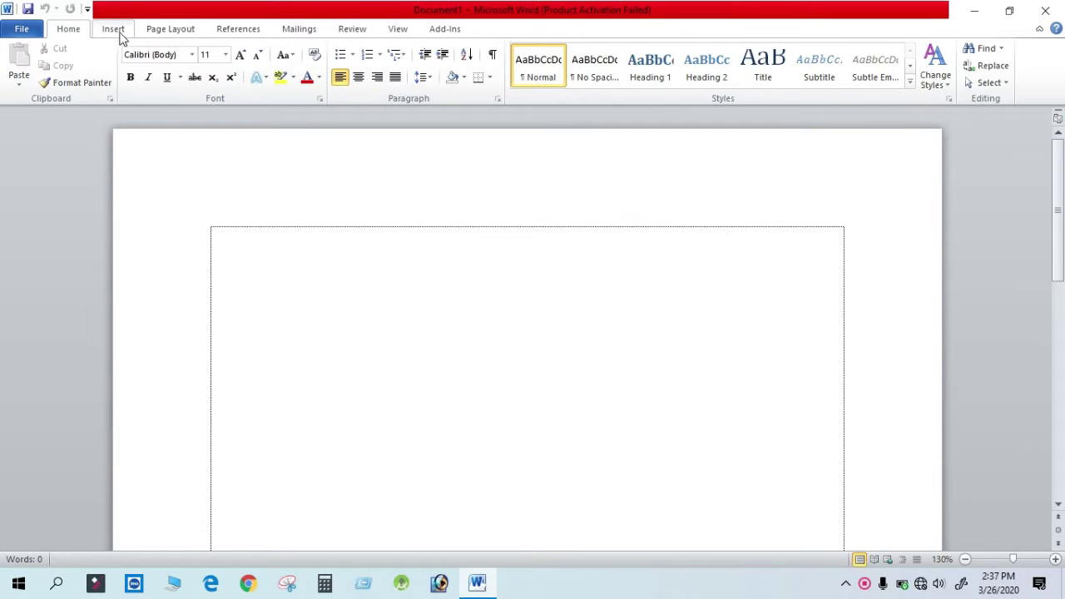
left_click(159, 30)
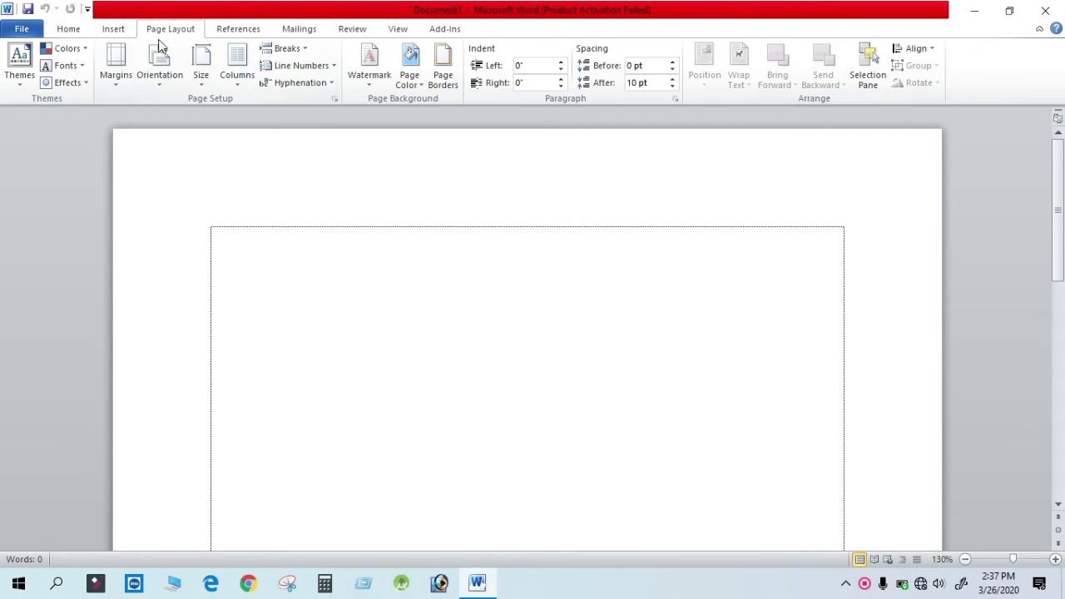
left_click(118, 75)
left_click(198, 428)
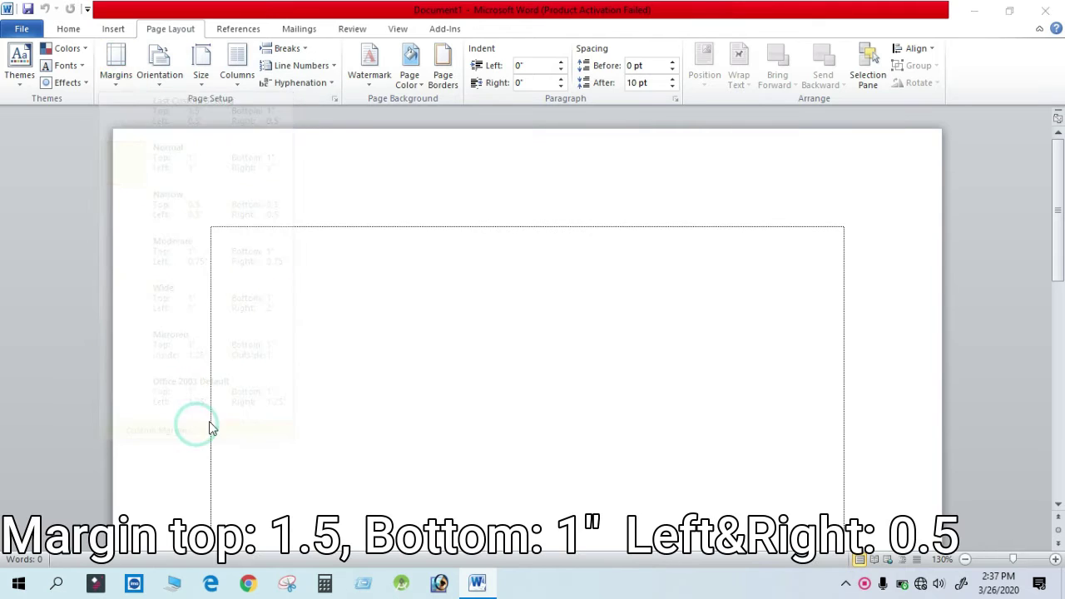
type("1,5")
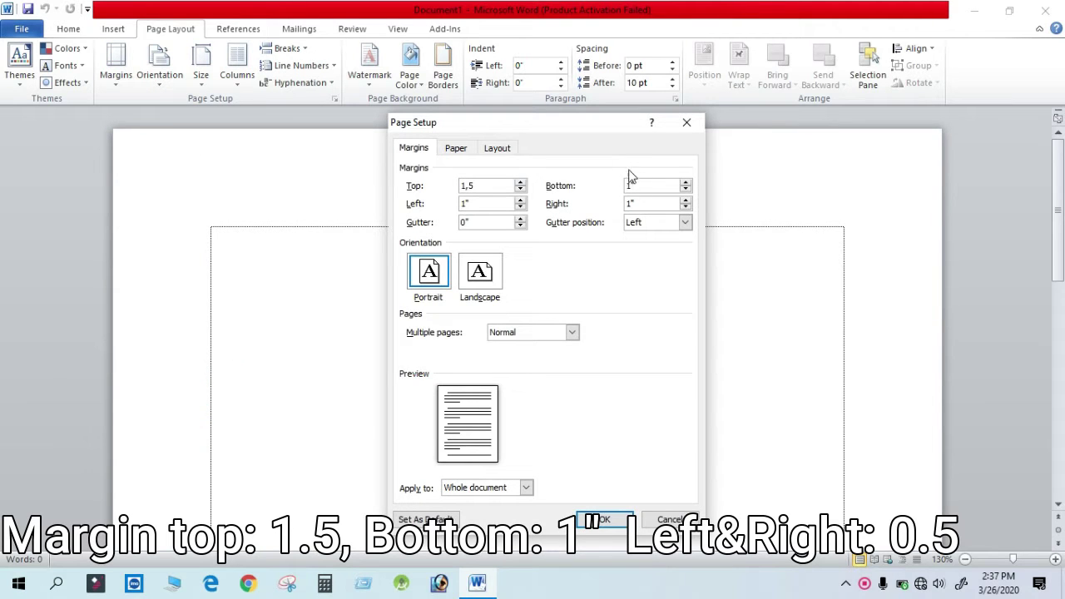
double_click(474, 204)
type(".5")
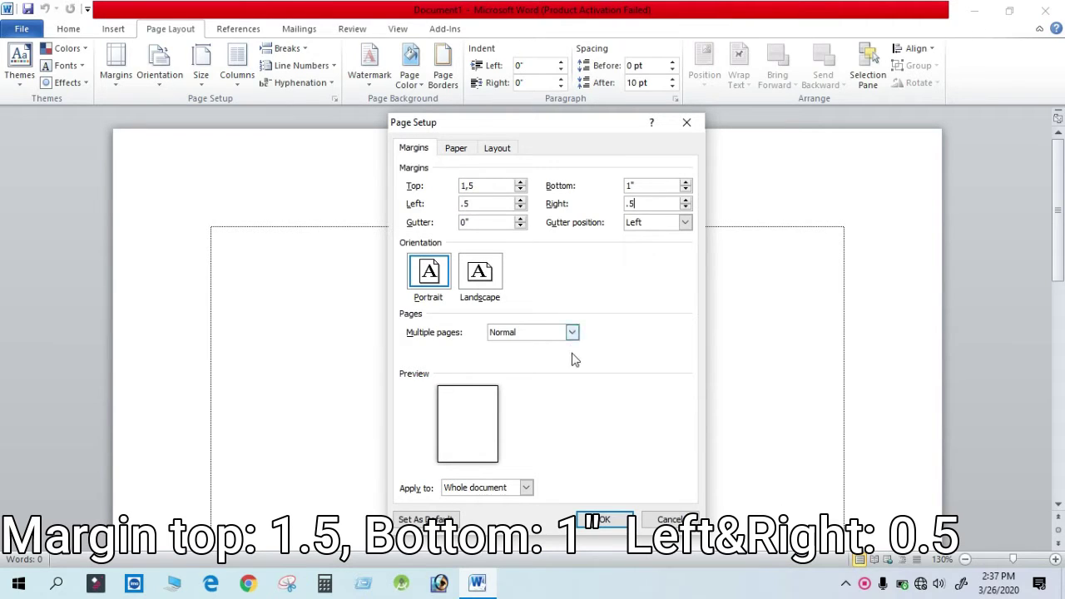
left_click(611, 519)
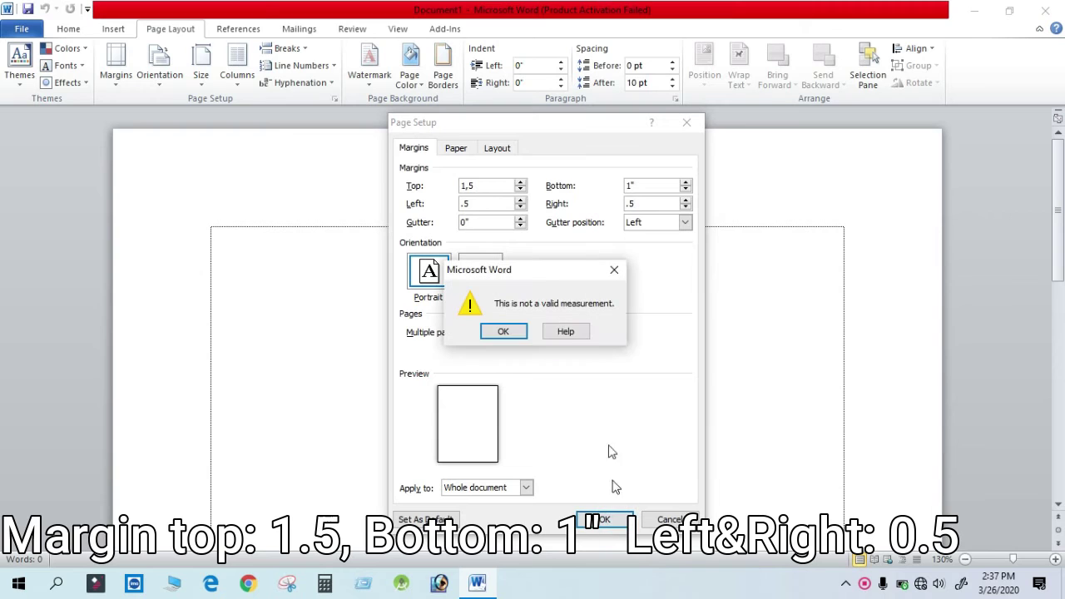
left_click(503, 331)
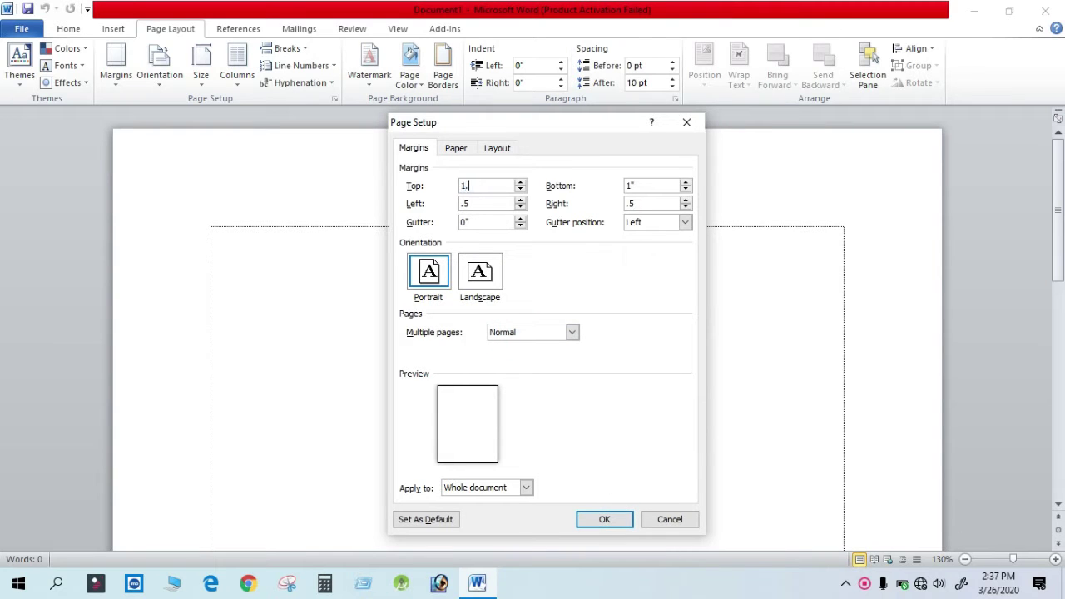
left_click(613, 514)
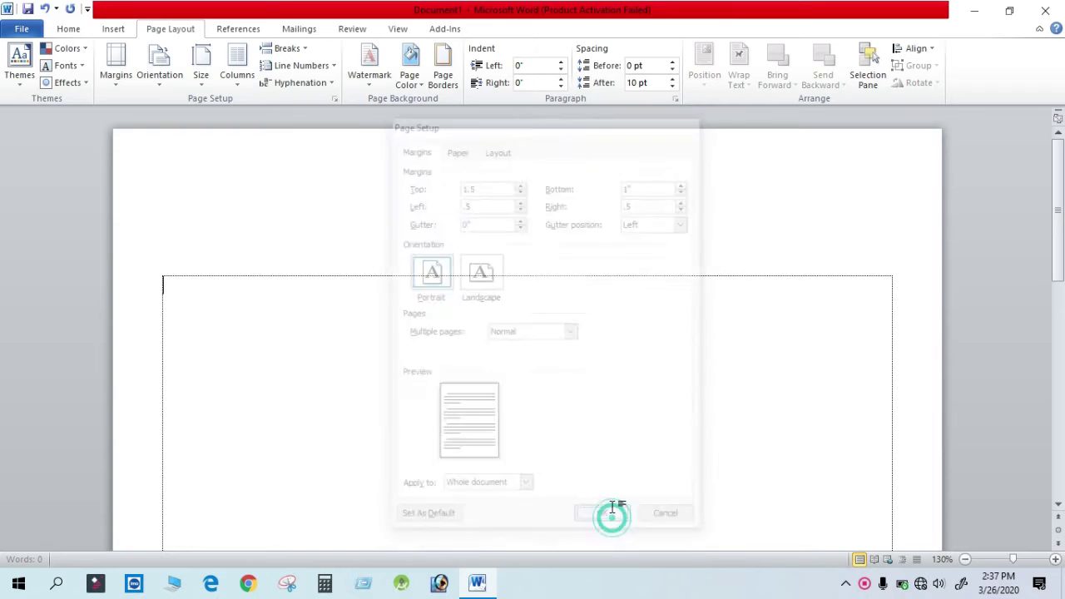
scroll(528, 362, "down", 3)
scroll(528, 363, "down", 5)
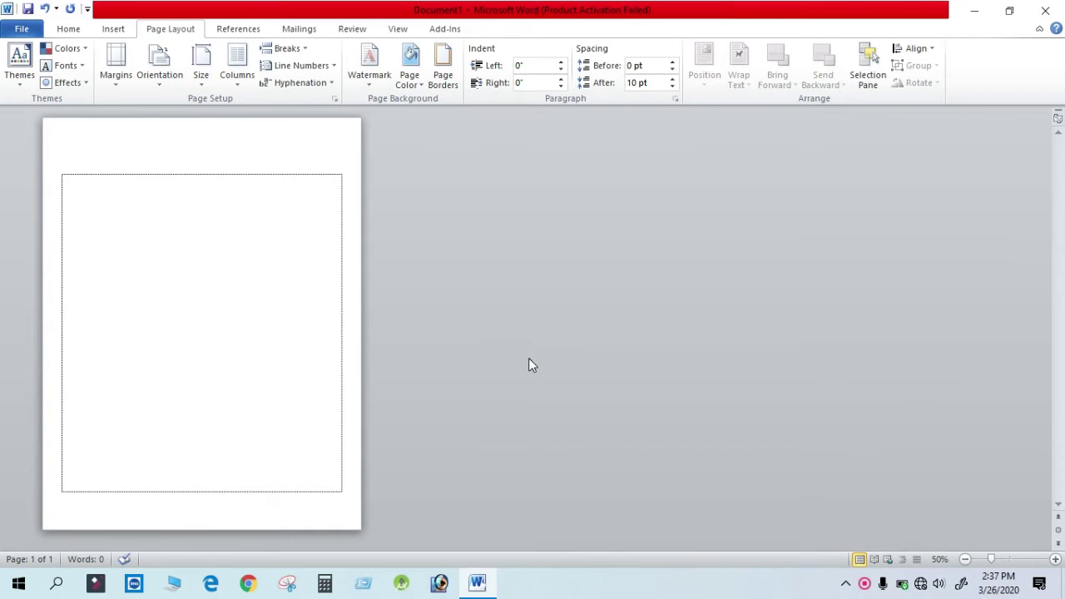
scroll(529, 360, "up", 6)
scroll(528, 362, "up", 2)
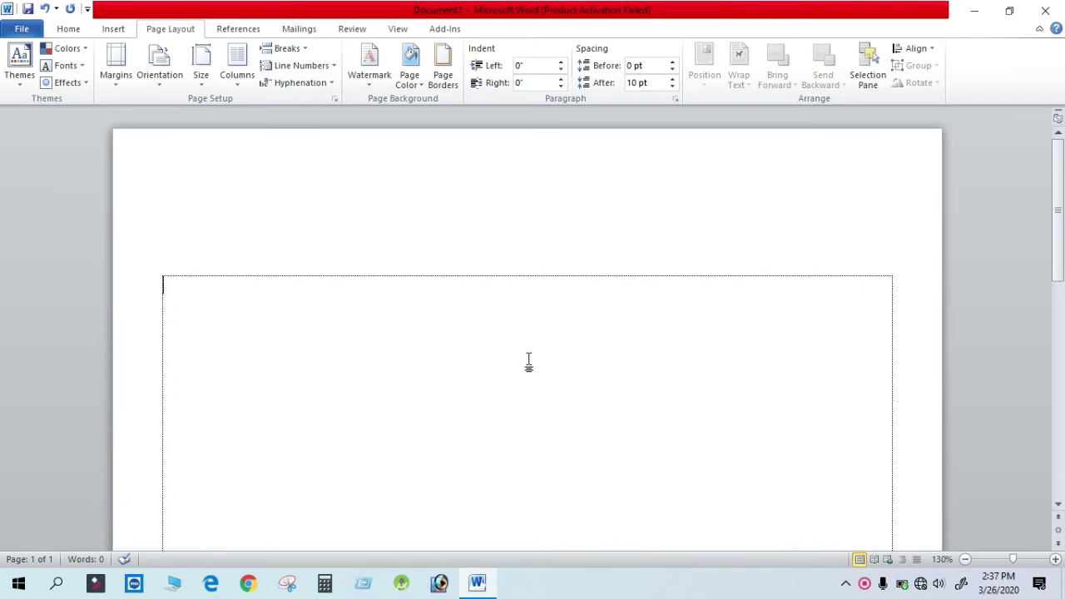
Draw a rectangle spanning the full page width across the top edge
left_click(108, 29)
left_click(230, 75)
left_click(262, 112)
left_click_drag(117, 131, 952, 270)
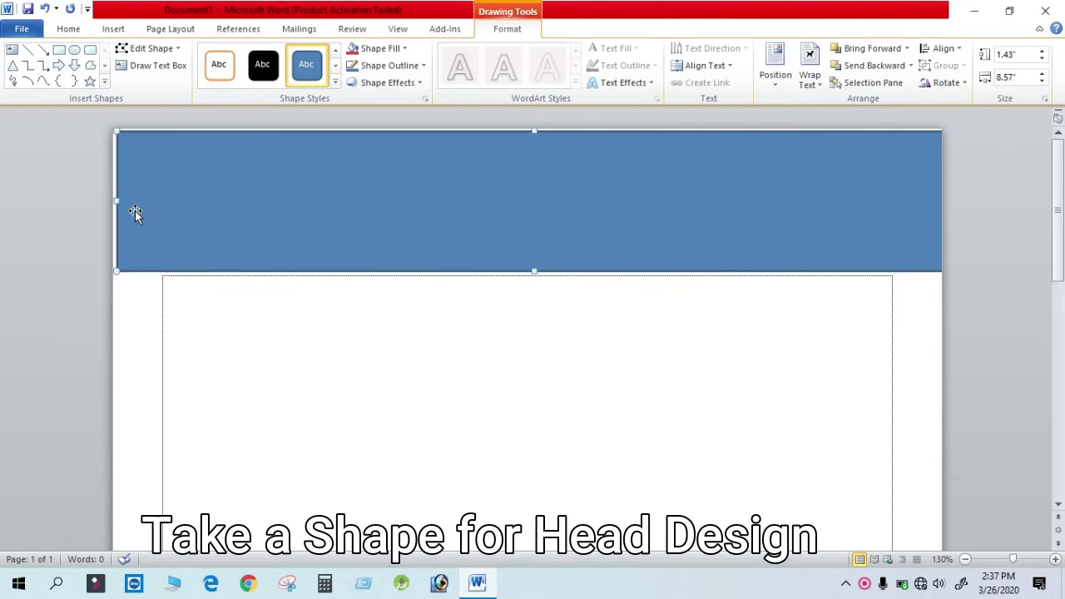
left_click_drag(116, 201, 111, 202)
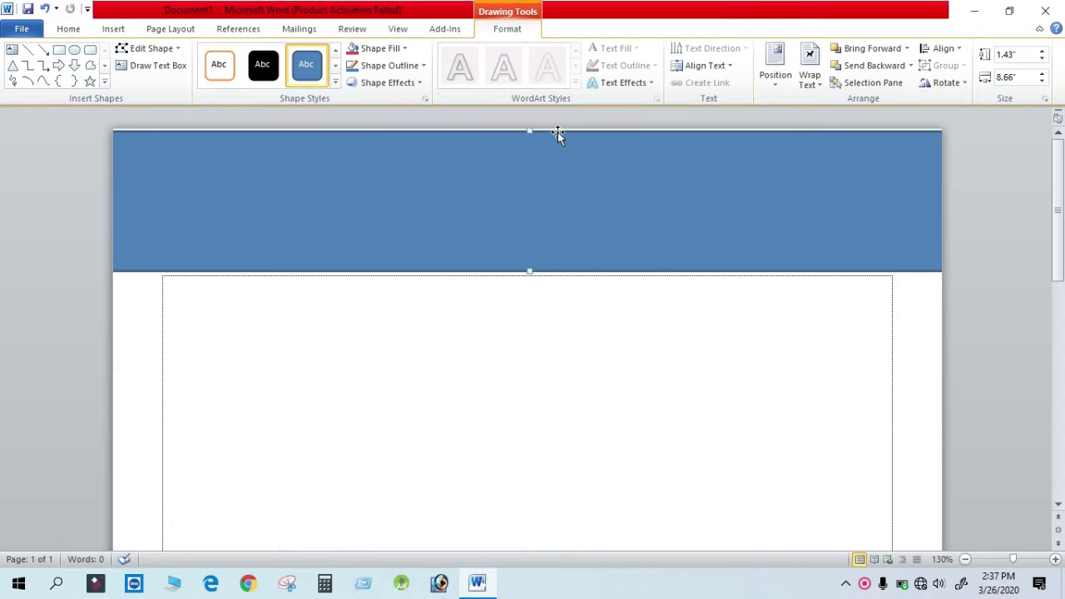
left_click_drag(530, 131, 528, 123)
Give the header rectangle a solid green fill and no outline
right_click(530, 205)
left_click(654, 474)
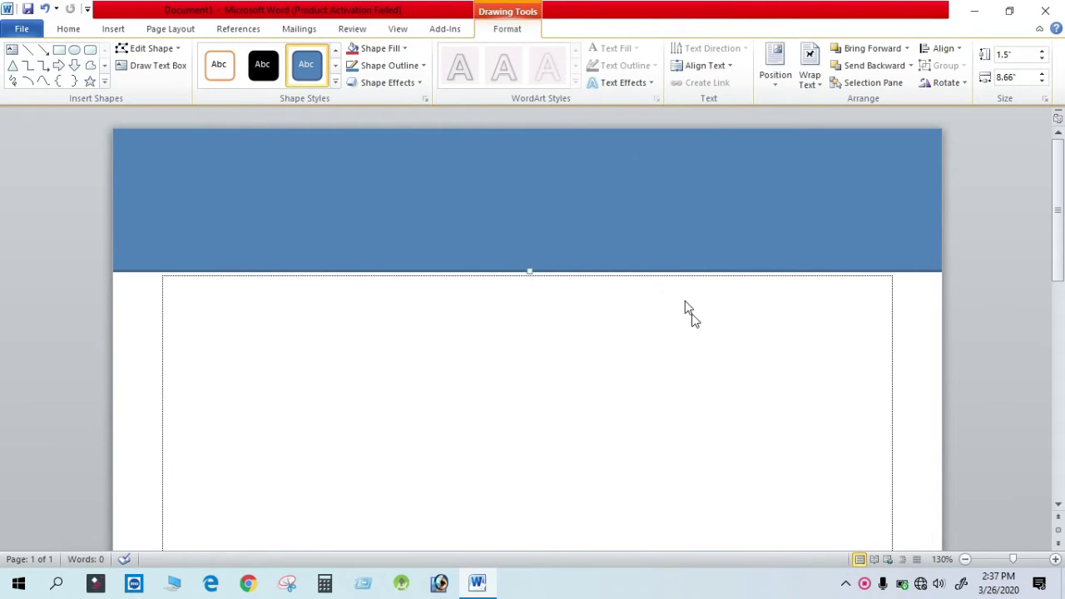
left_click(456, 162)
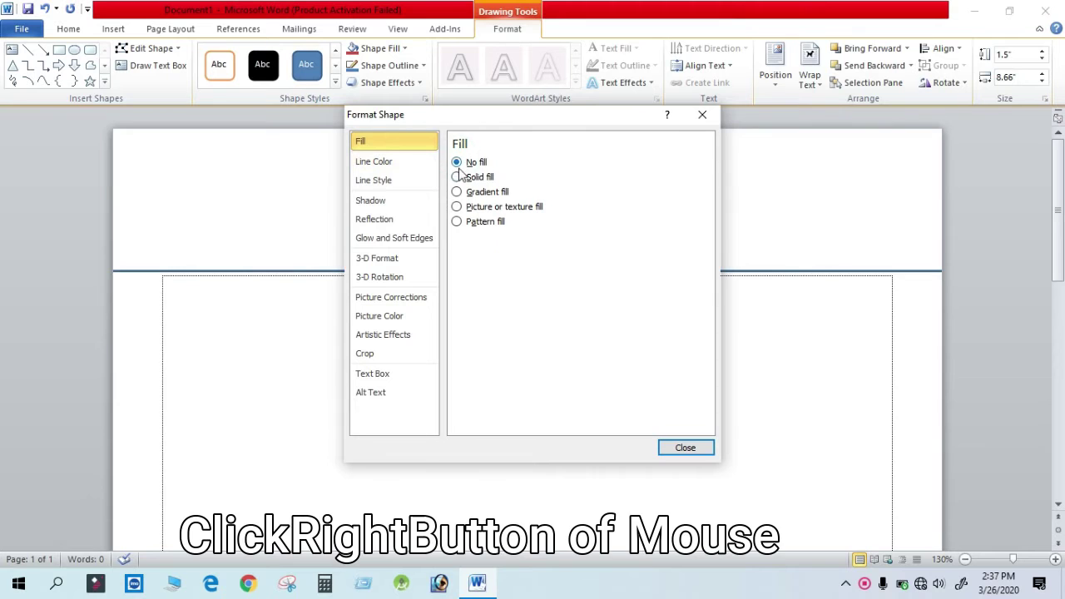
left_click(456, 177)
left_click(523, 258)
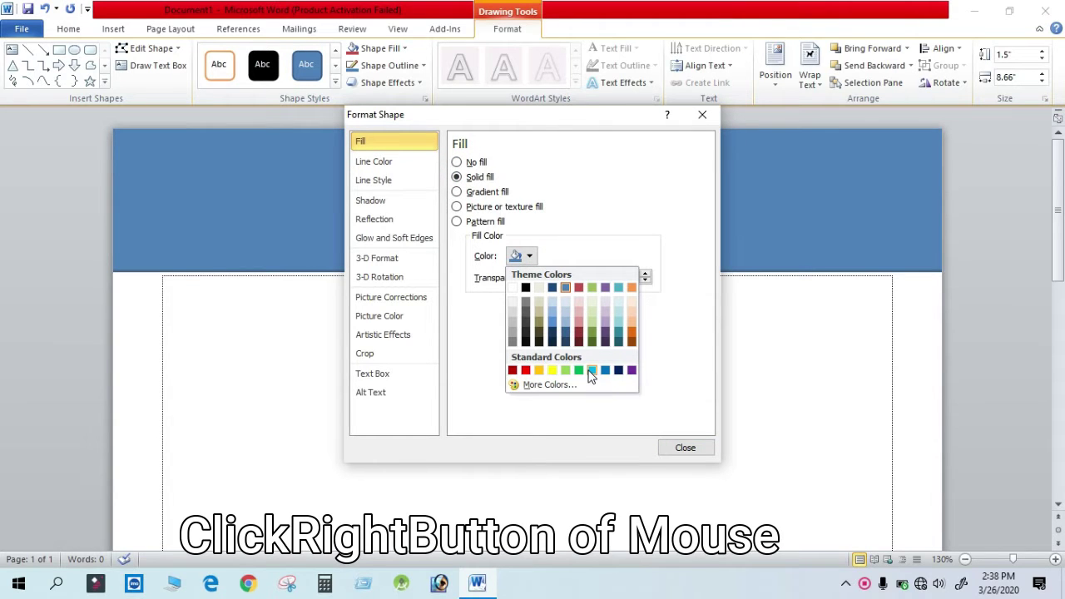
left_click(582, 371)
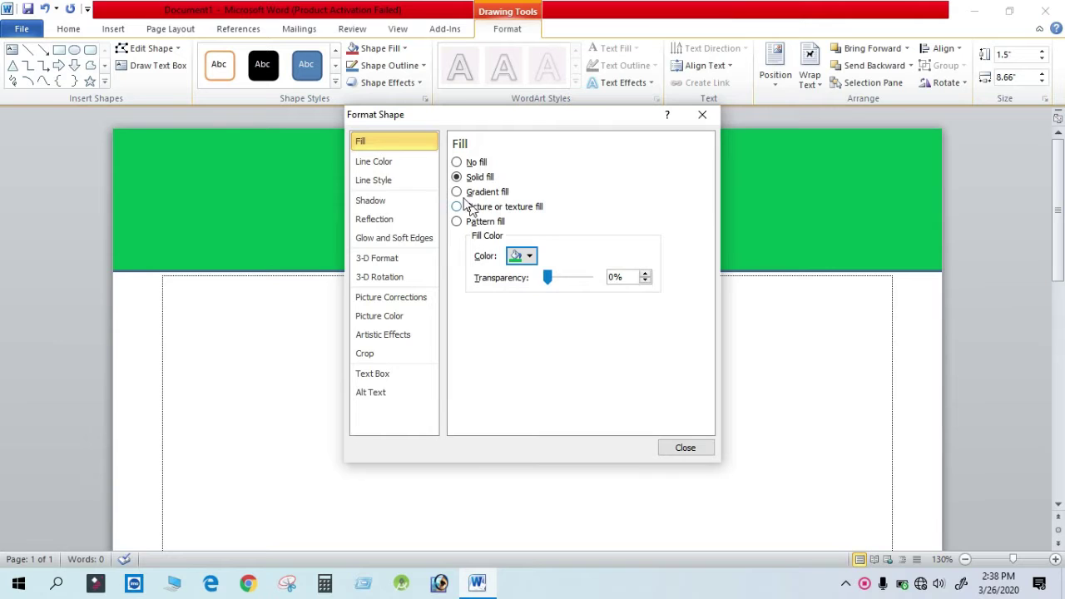
left_click(380, 162)
left_click(456, 162)
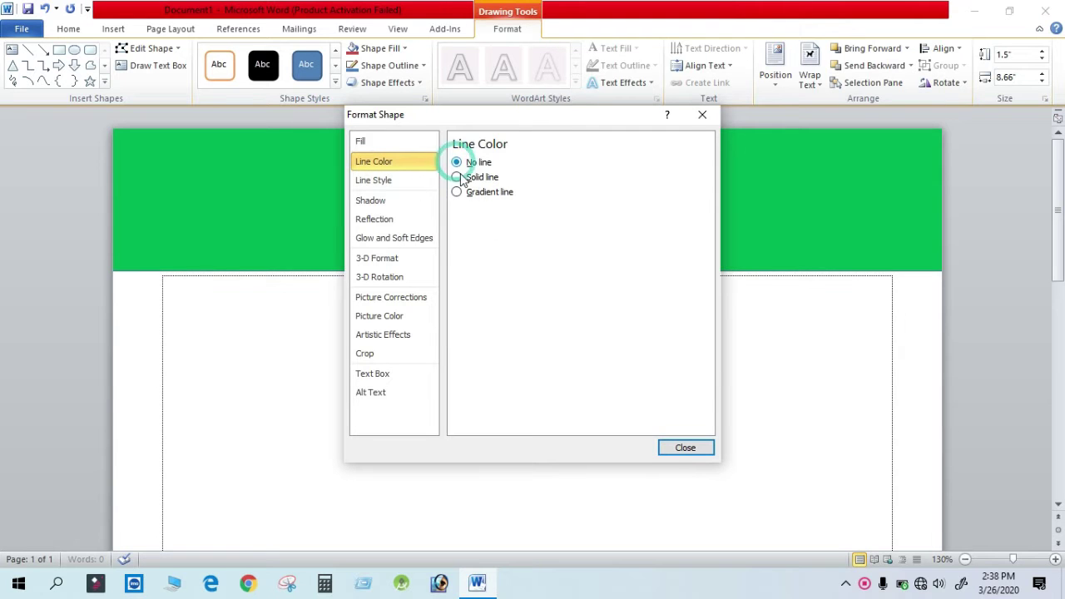
left_click(674, 453)
left_click(419, 378)
left_click(185, 286)
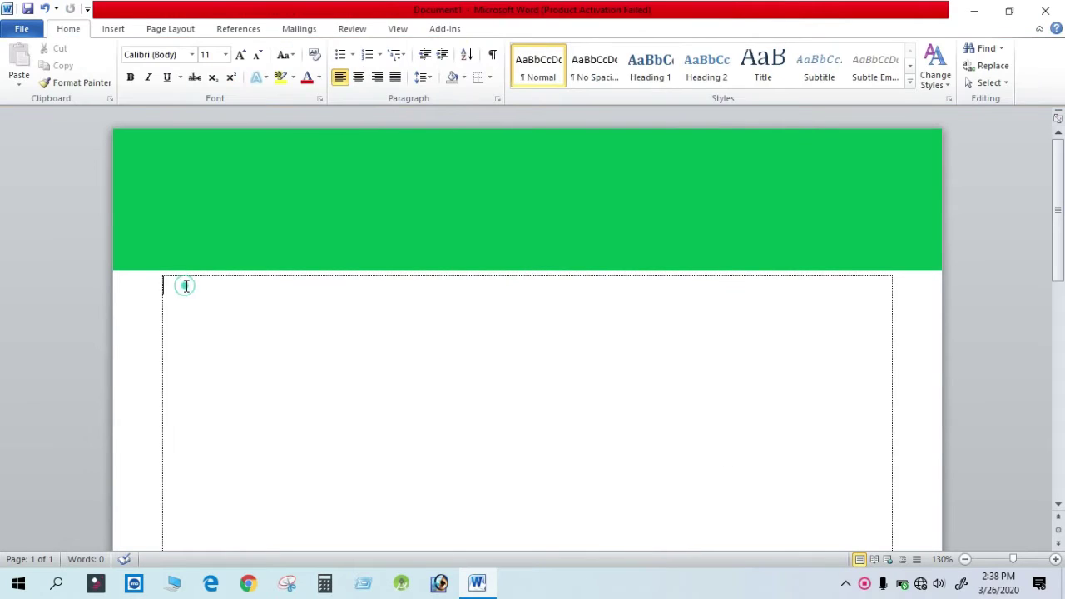
Insert the Magpie Videos logo picture from the Desktop
left_click(113, 28)
left_click(163, 66)
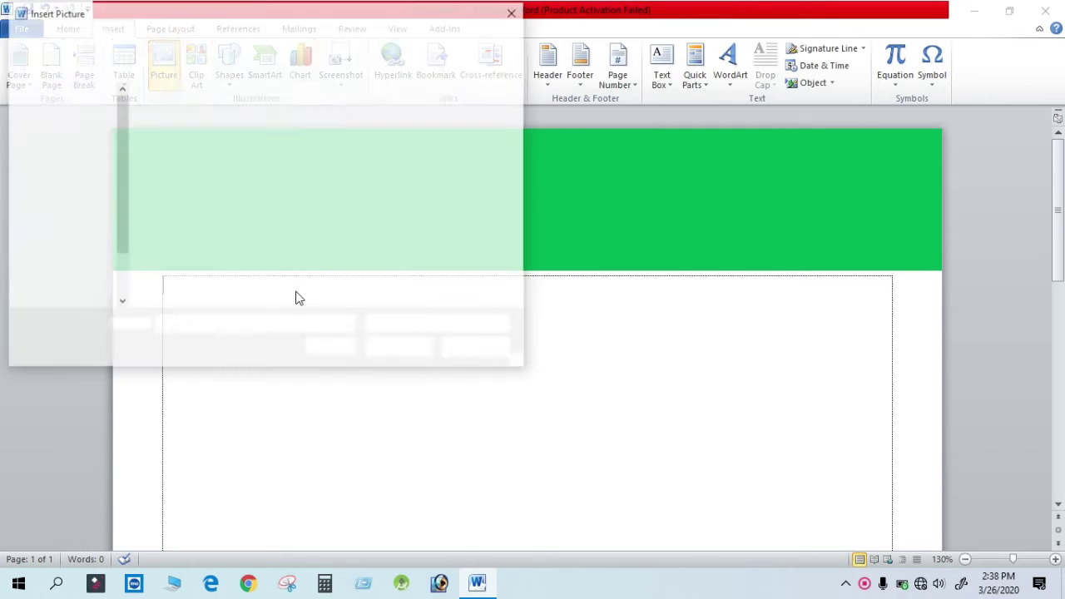
left_click(76, 134)
scroll(389, 246, "down", 2)
double_click(272, 248)
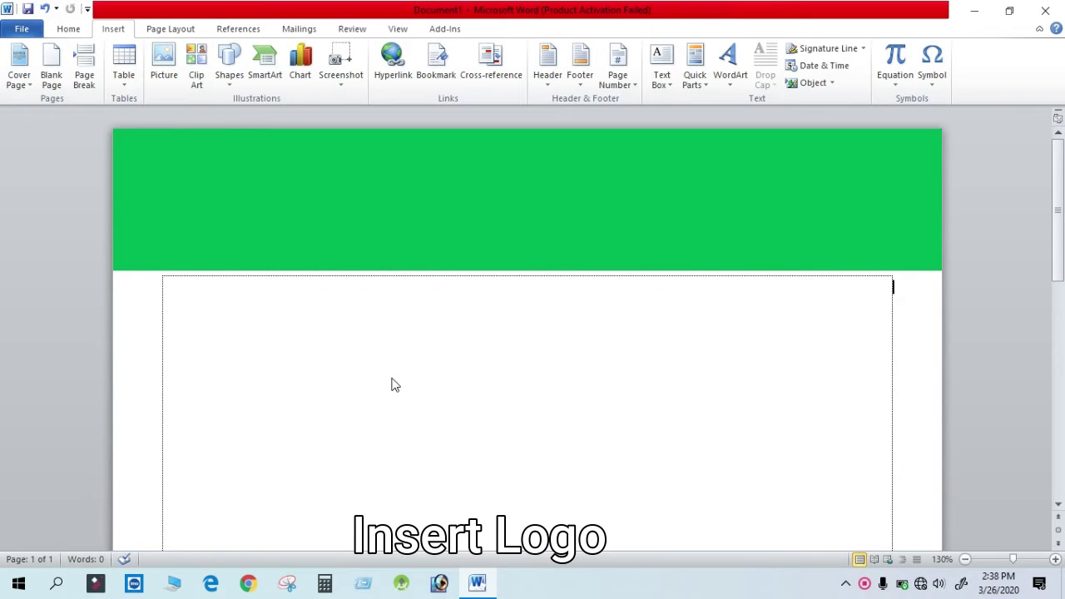
Shrink the logo and set its text wrapping to In front of text
left_click(163, 175)
left_click_drag(350, 330, 683, 392)
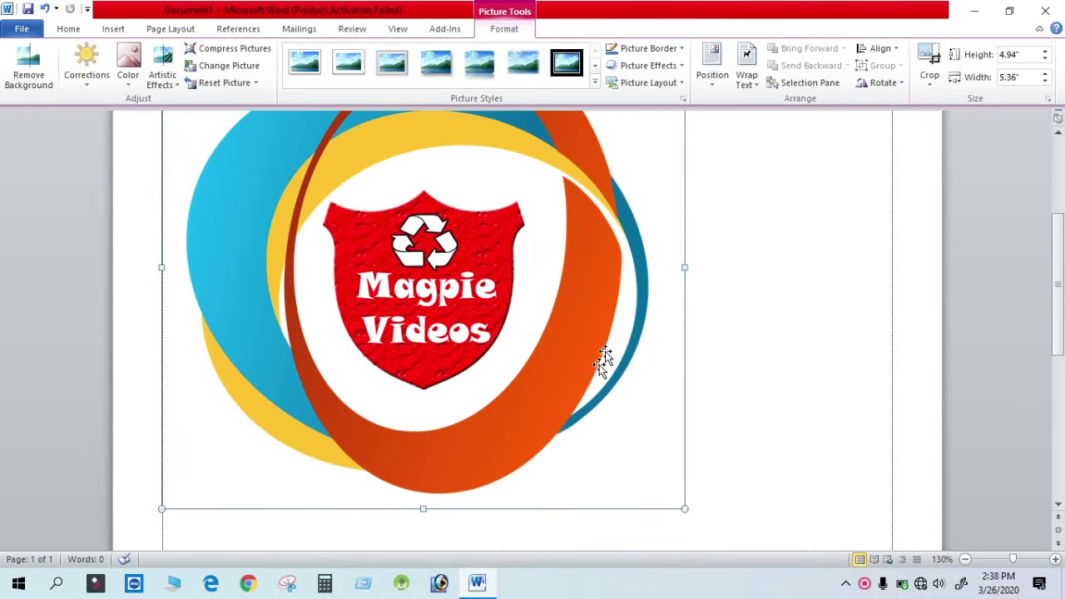
left_click_drag(682, 505, 555, 362)
right_click(291, 323)
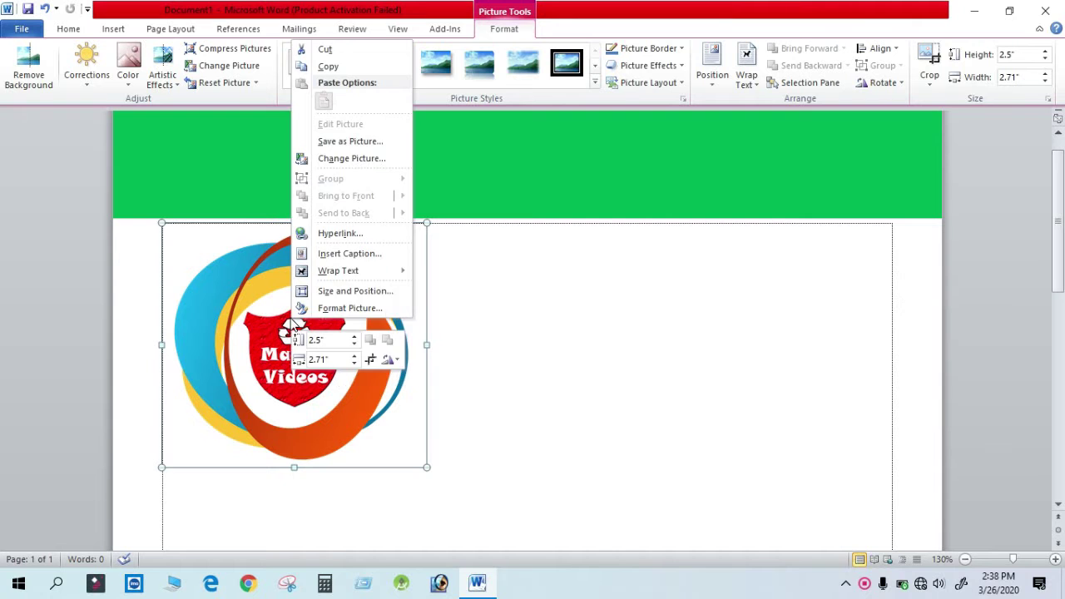
left_click(385, 291)
left_click(435, 132)
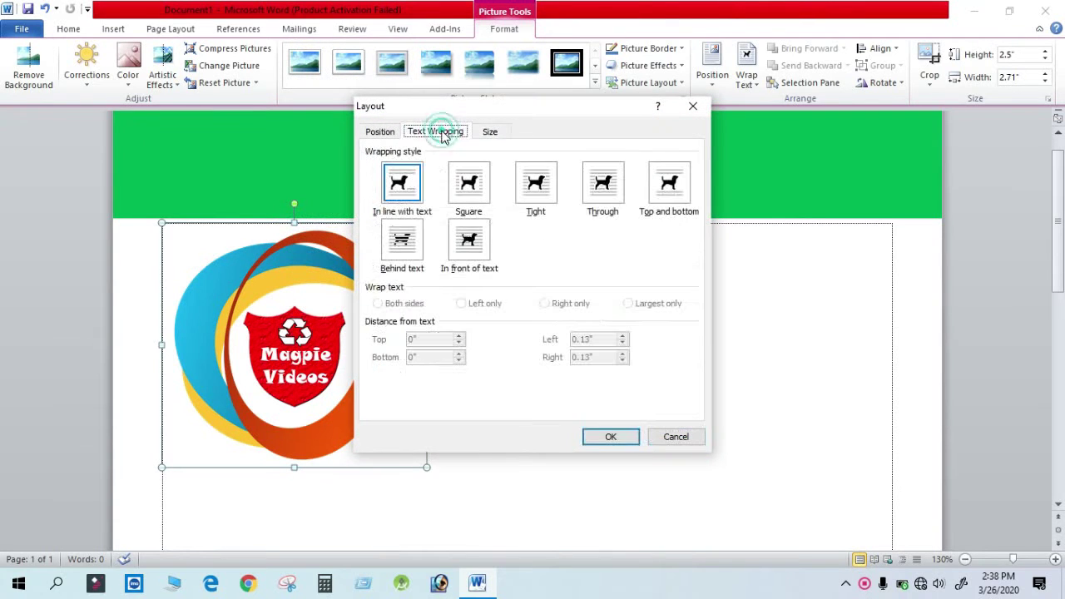
left_click(468, 240)
left_click(610, 436)
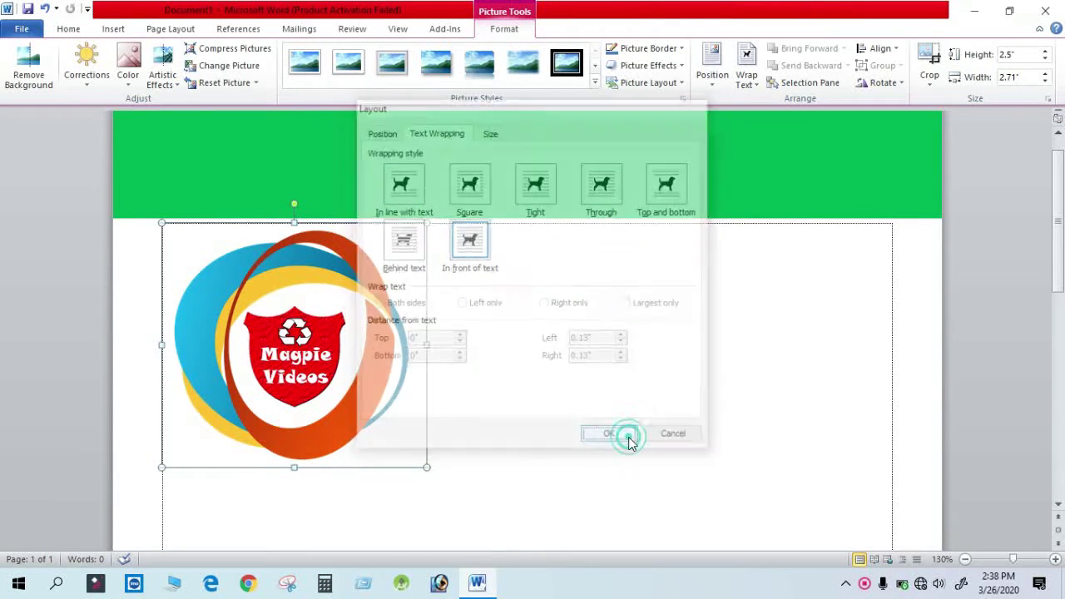
Shrink the logo further and position it inside the green header band
left_click_drag(428, 465, 264, 317)
mouse_move(234, 269)
left_mouse_down()
mouse_move(287, 198)
mouse_move(425, 170)
left_mouse_up()
left_click(455, 288)
left_click(414, 181)
left_click_drag(455, 207, 426, 211)
left_click(433, 356)
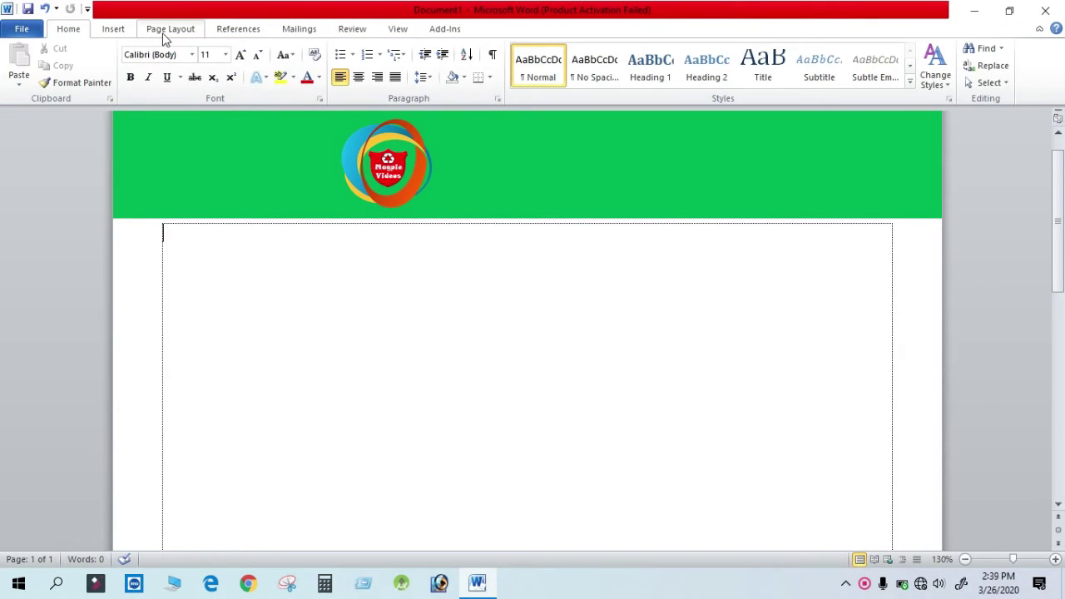
Draw a second rectangle in the page body and give it no fill and no outline
left_click(113, 29)
left_click(228, 75)
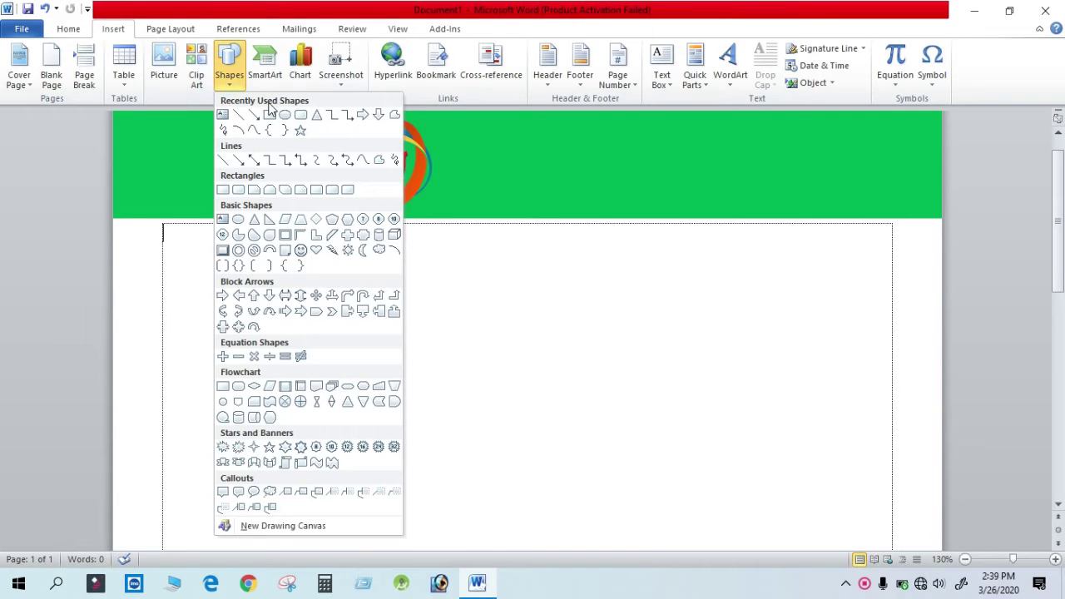
left_click(272, 119)
mouse_move(319, 298)
left_mouse_down()
mouse_move(830, 378)
mouse_move(850, 399)
left_mouse_up()
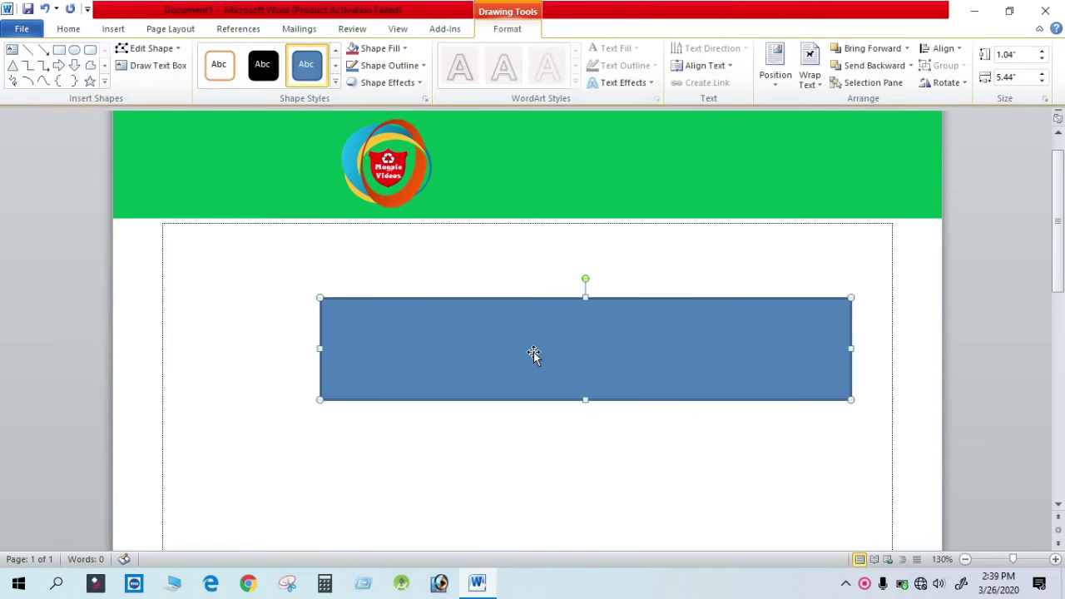
right_click(539, 354)
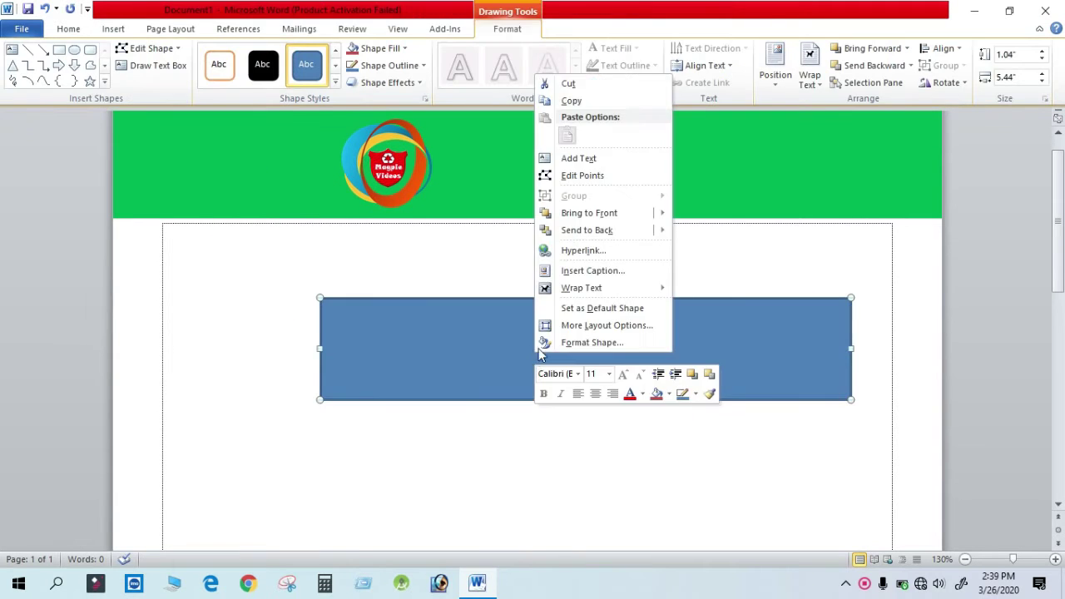
left_click(590, 343)
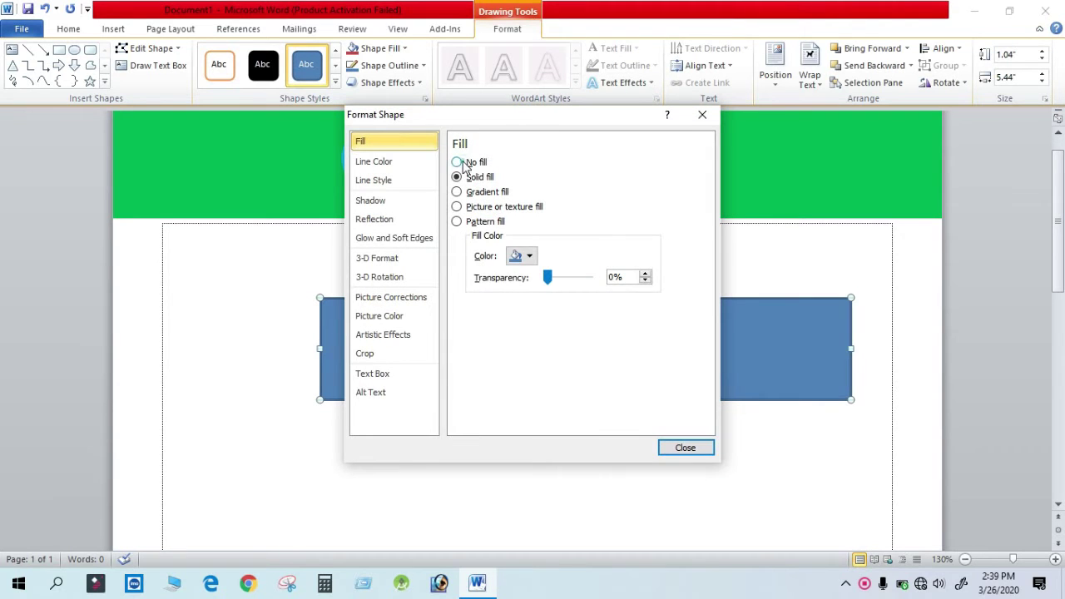
left_click(462, 164)
left_click(403, 162)
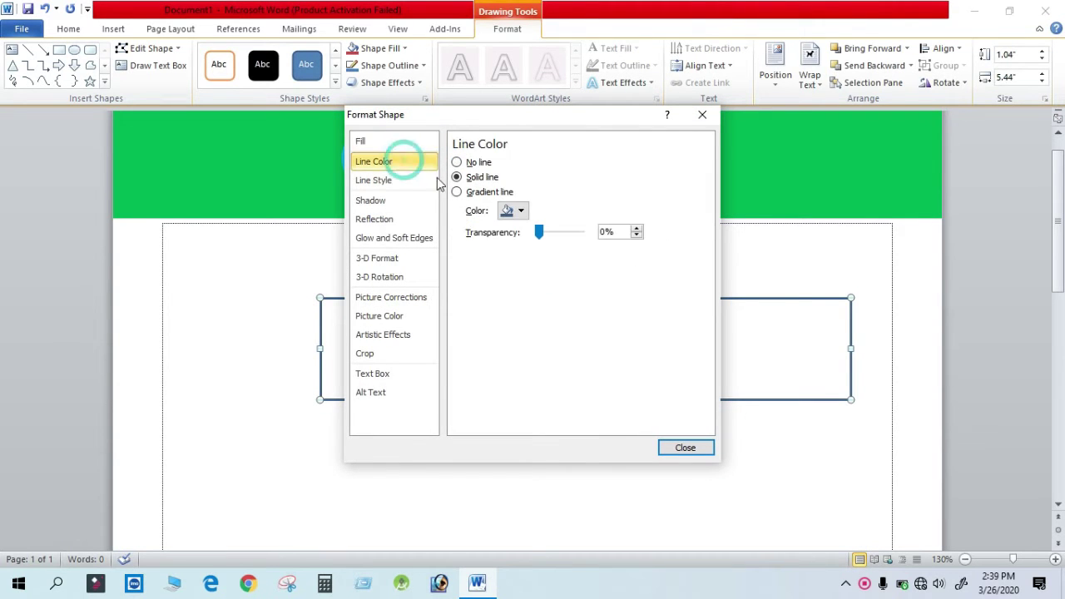
left_click(472, 164)
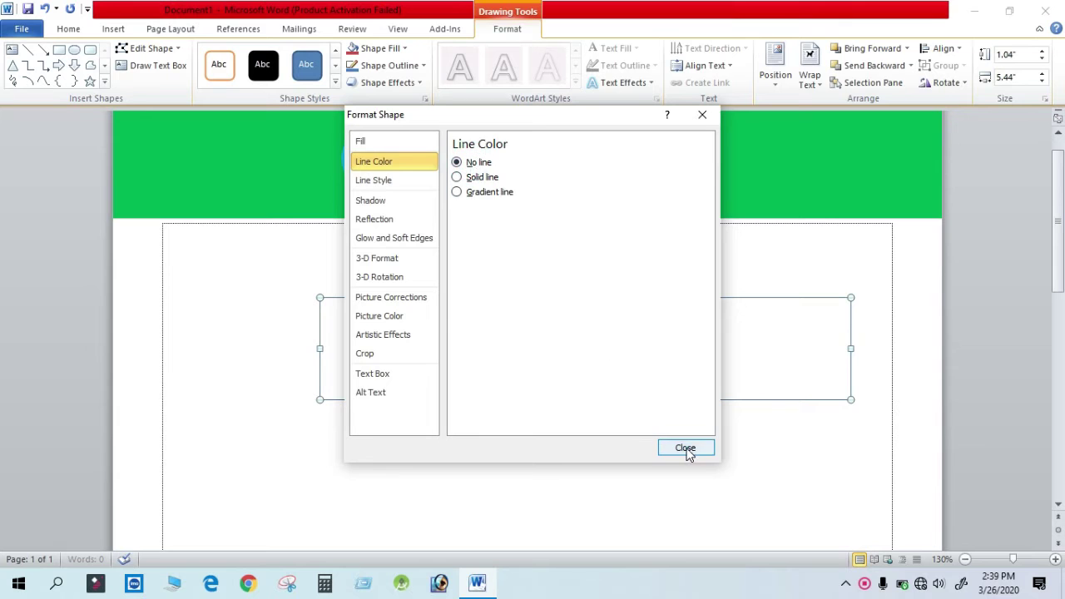
left_click(685, 449)
Add left-aligned text inside the box using an outlined blue text effect
right_click(596, 398)
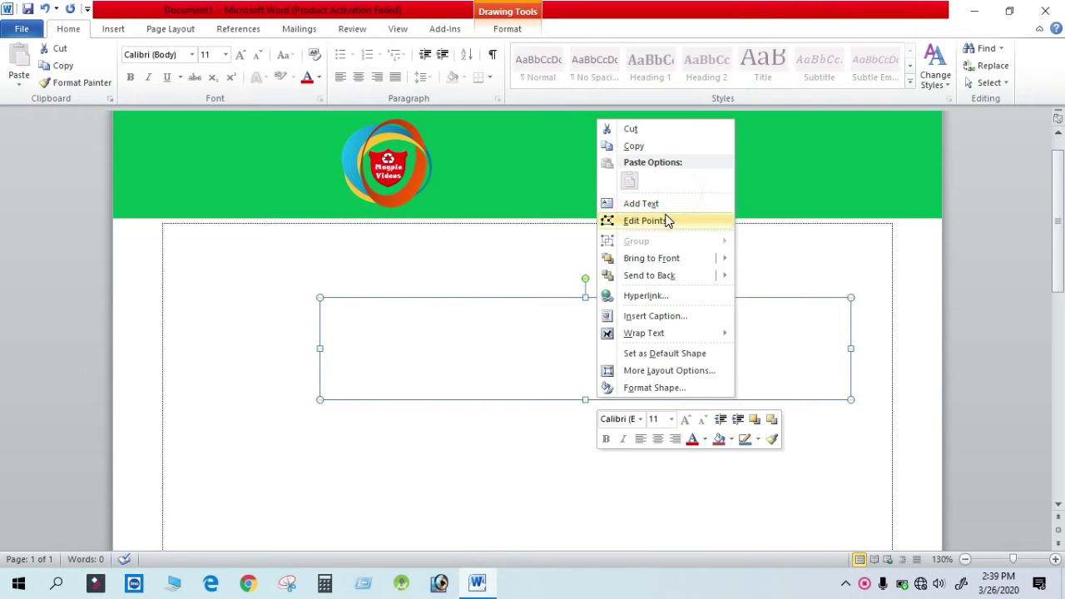
left_click(680, 203)
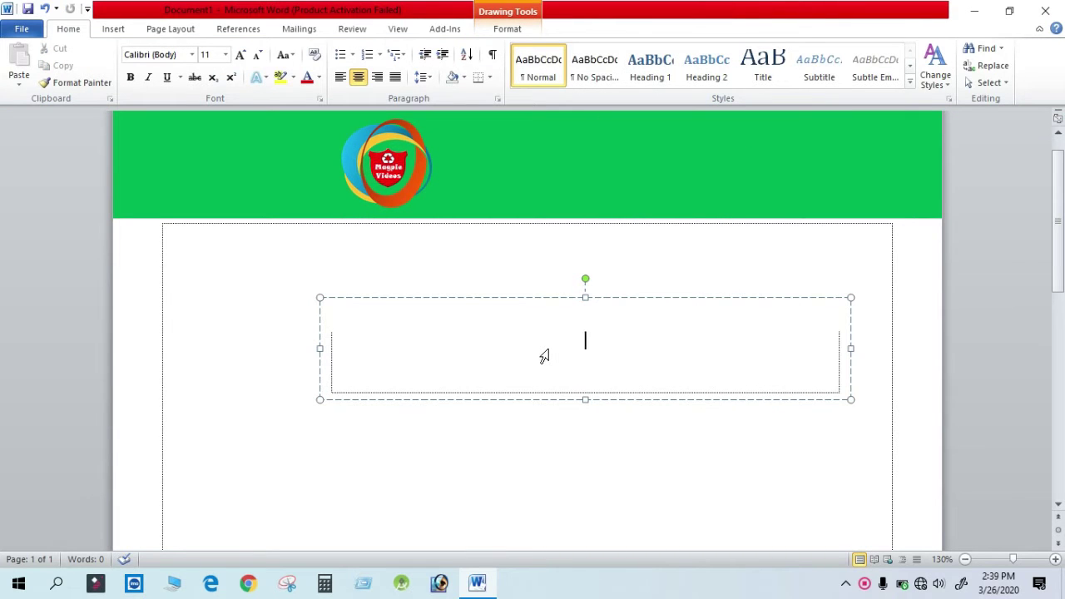
left_click(265, 77)
left_click(273, 111)
double_click(630, 353)
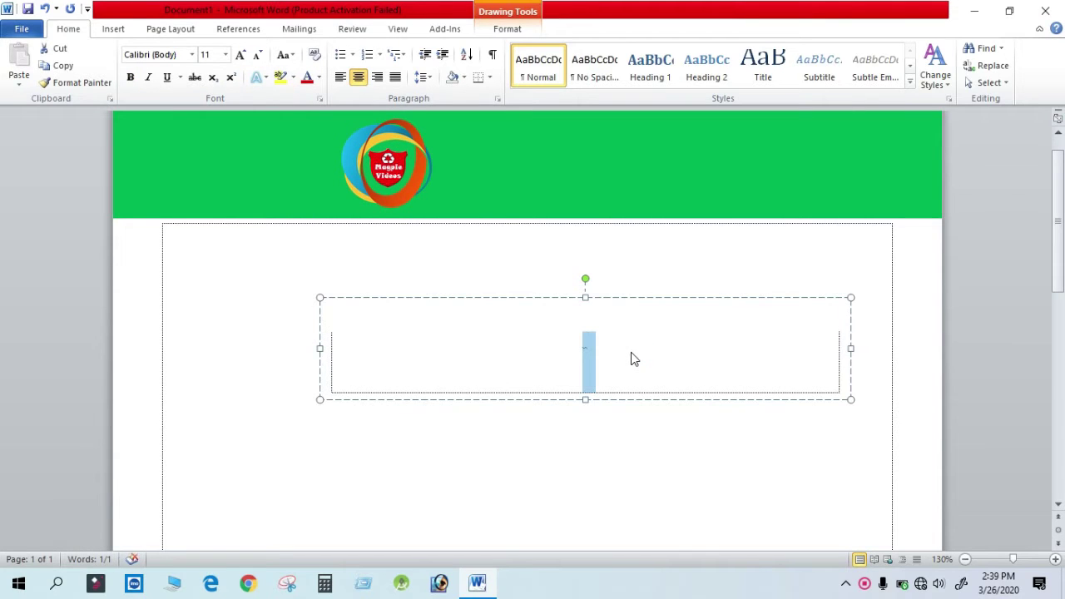
left_click(632, 351)
key("ctrl+l")
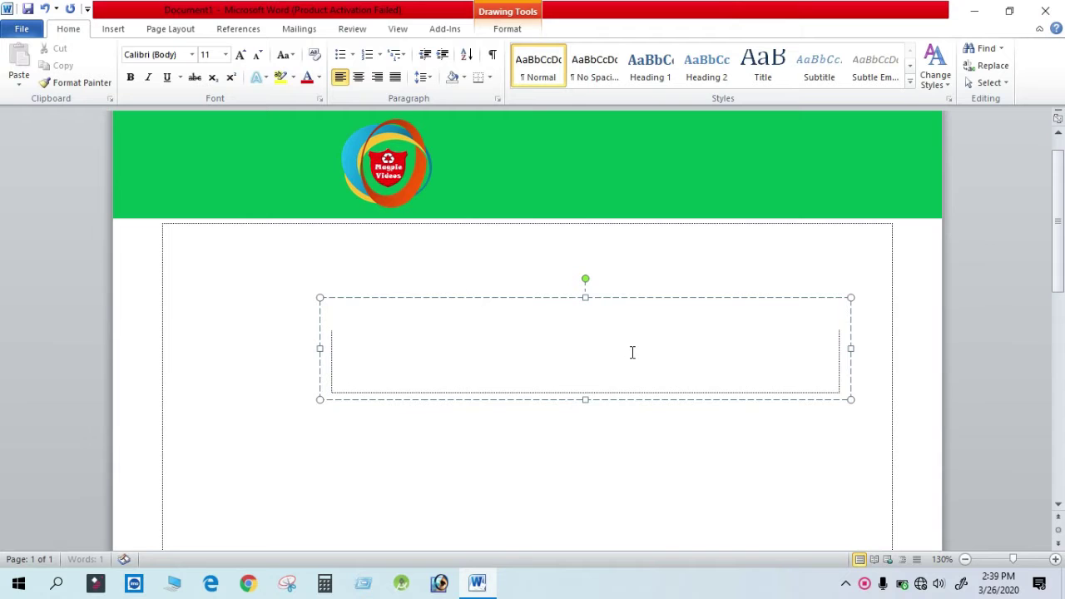
left_click(265, 77)
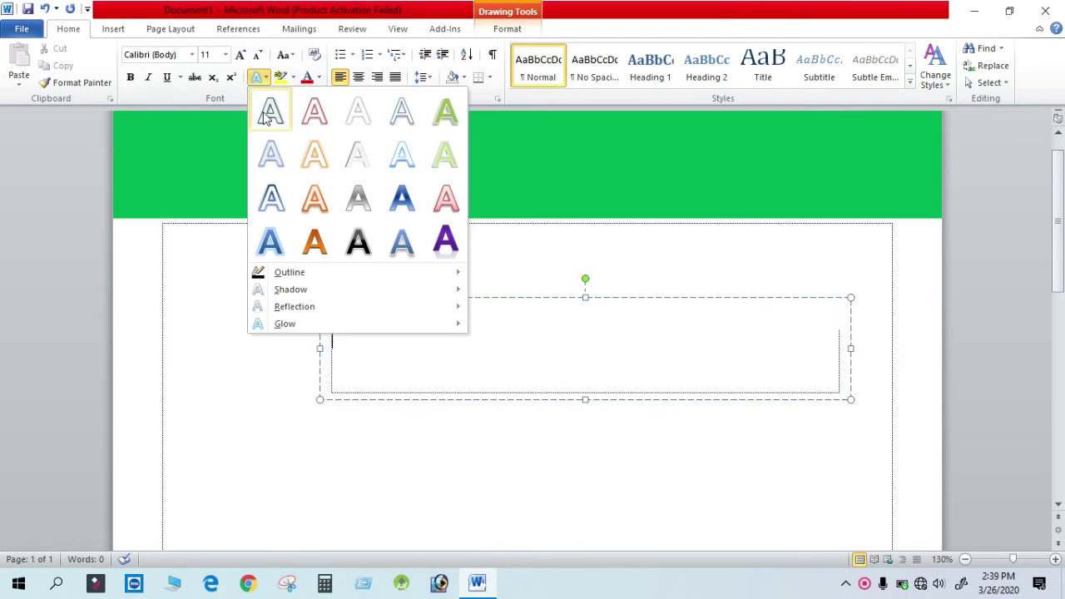
left_click(269, 238)
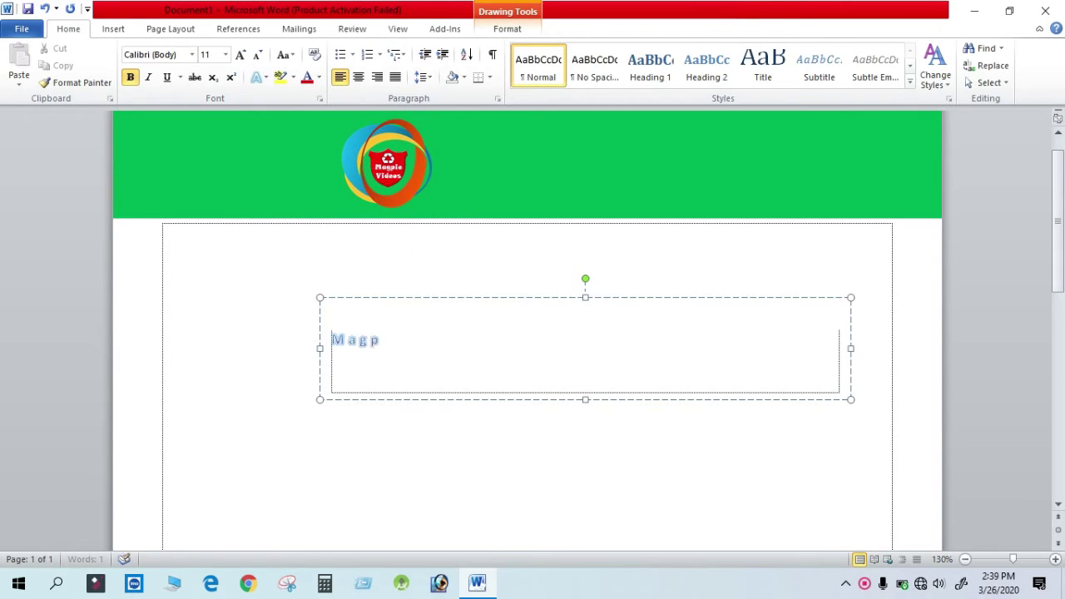
Enlarge the text to 32 pt, complete the title 'Magpie Video Tutorials', and move it into the header
key("ctrl+a")
key("ctrl+bracketright")
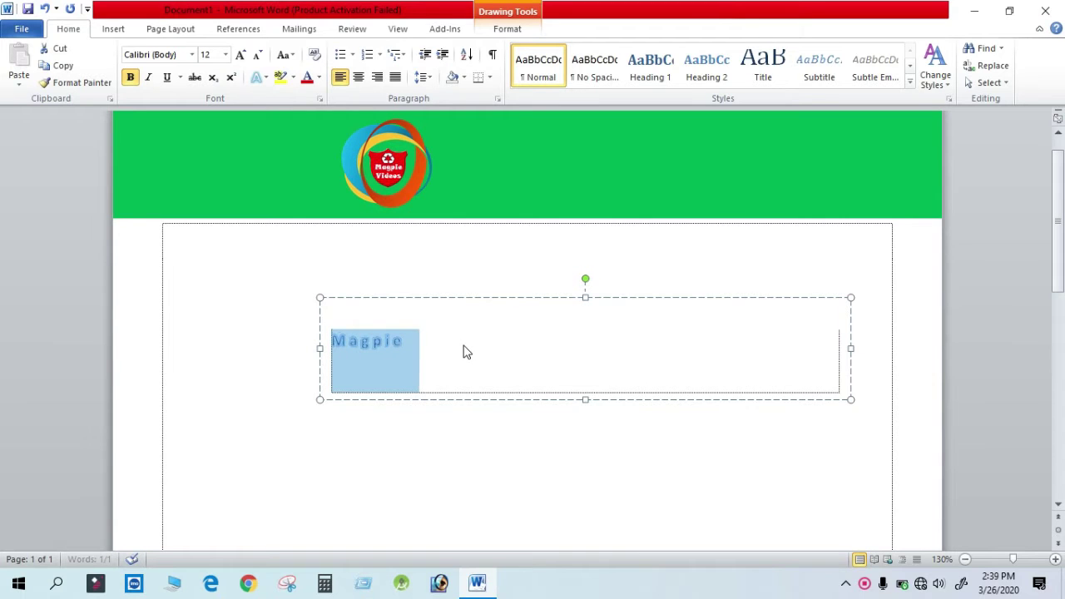
key("ctrl+bracketright")
key("ctrl+bracketright")
key("ctrl+bracketright")
key("ctrl+bracketright")
key("ctrl+bracketright")
key("ctrl+bracketright")
left_click(510, 346)
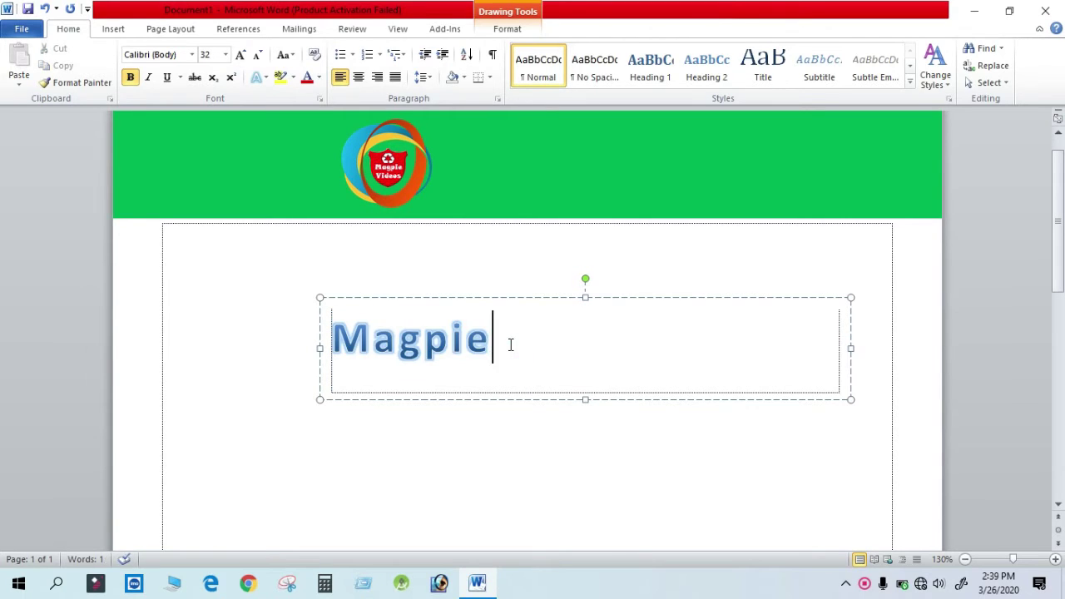
type("Video Tutoria")
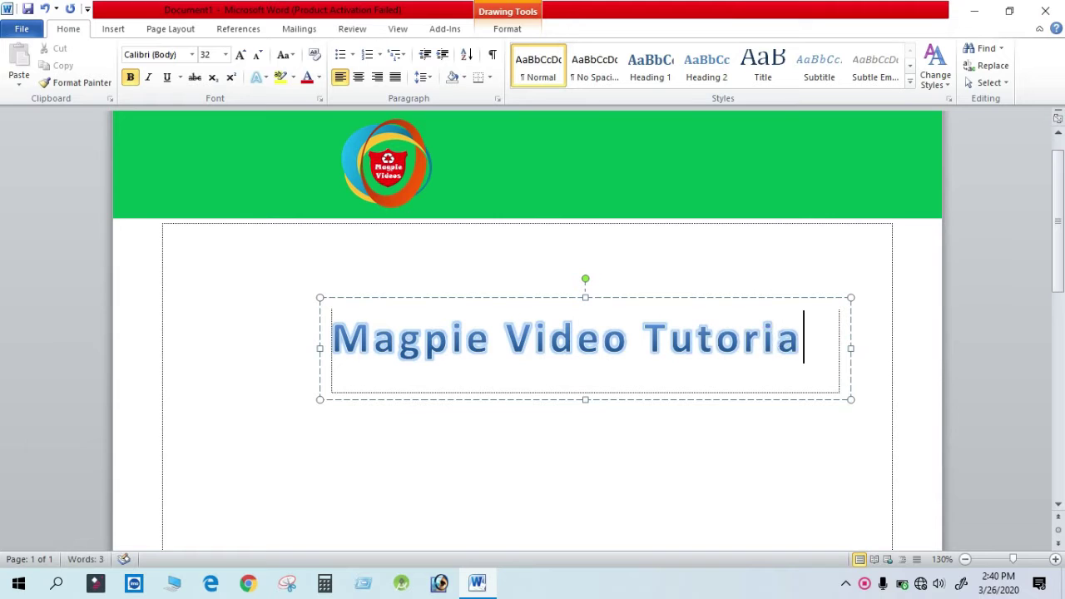
type("ls")
left_click_drag(786, 404, 884, 219)
Move the logo further left and place the title box right beside it
left_click(746, 427)
left_click(384, 170)
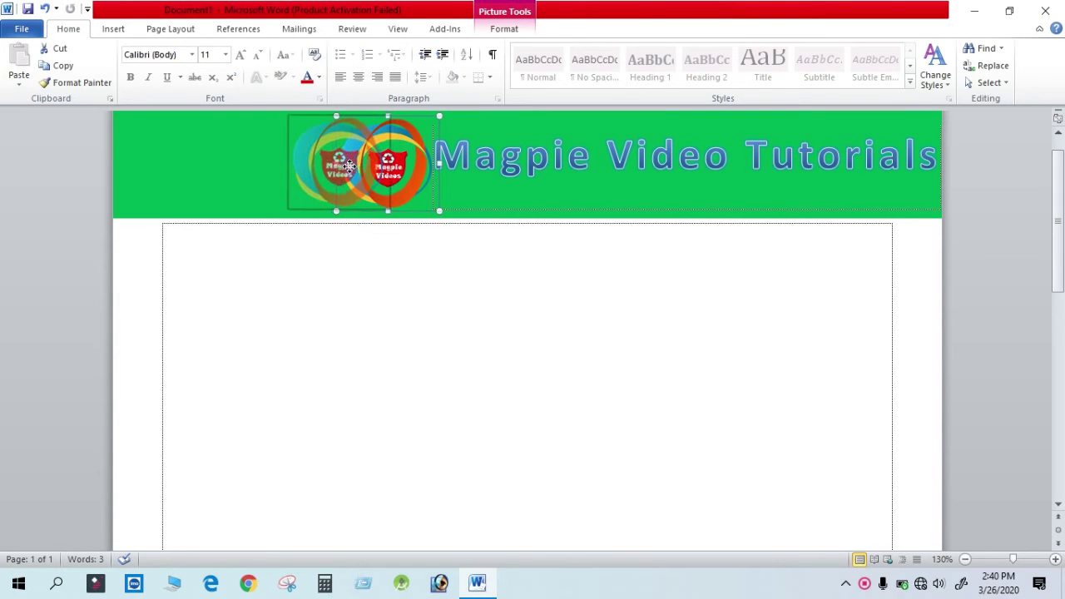
left_click_drag(384, 169, 342, 168)
left_click(522, 156)
left_click(522, 155)
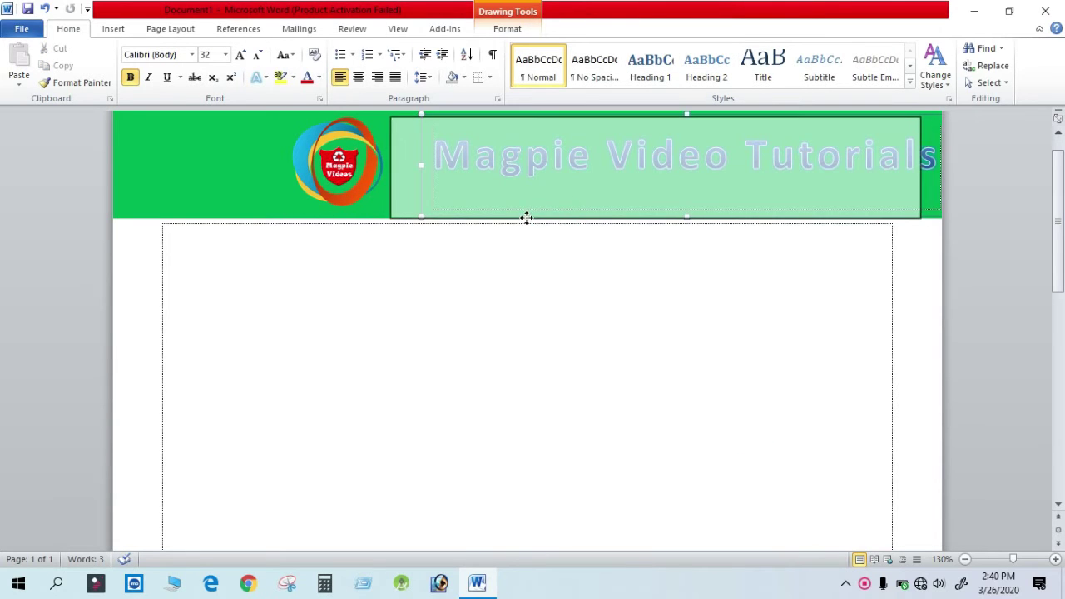
left_click_drag(552, 214, 513, 221)
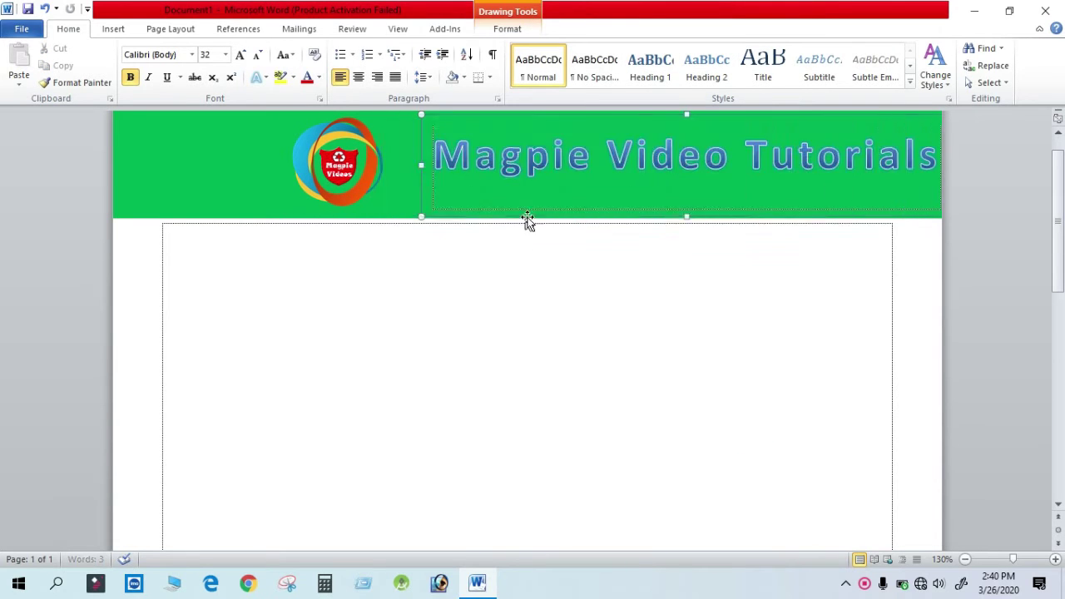
Reduce the title text to 28 pt and nudge the box slightly up toward the logo
triple_click(702, 155)
left_click(224, 55)
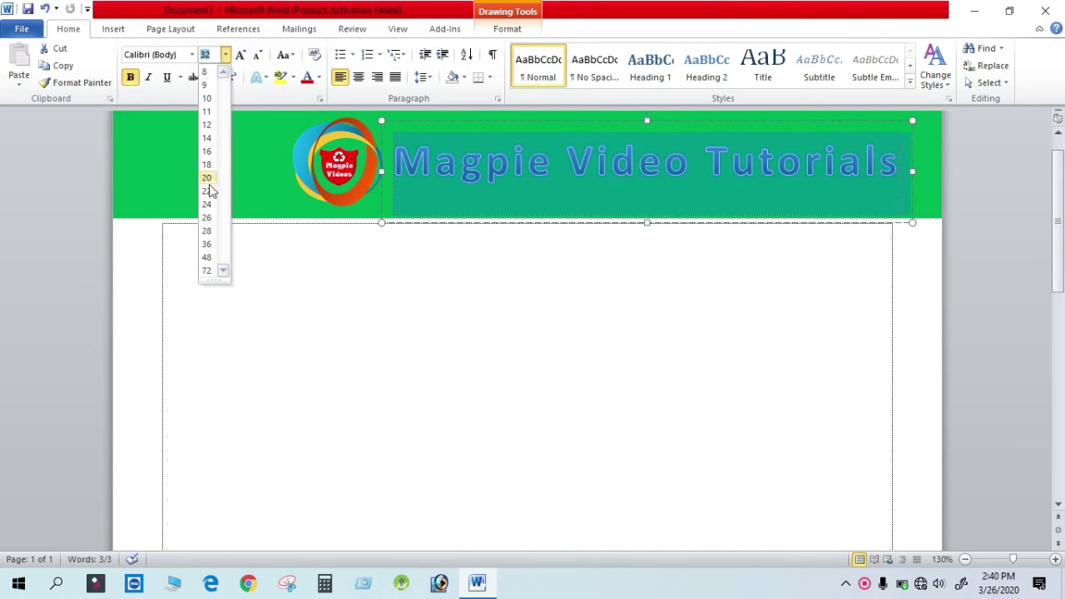
left_click(208, 231)
left_click(606, 281)
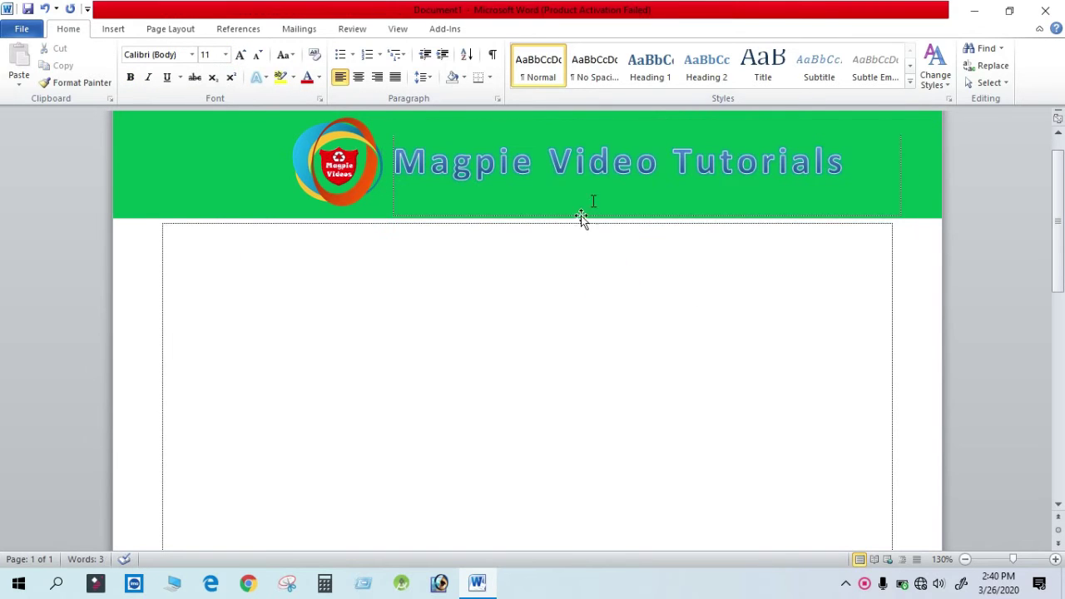
left_click(581, 217)
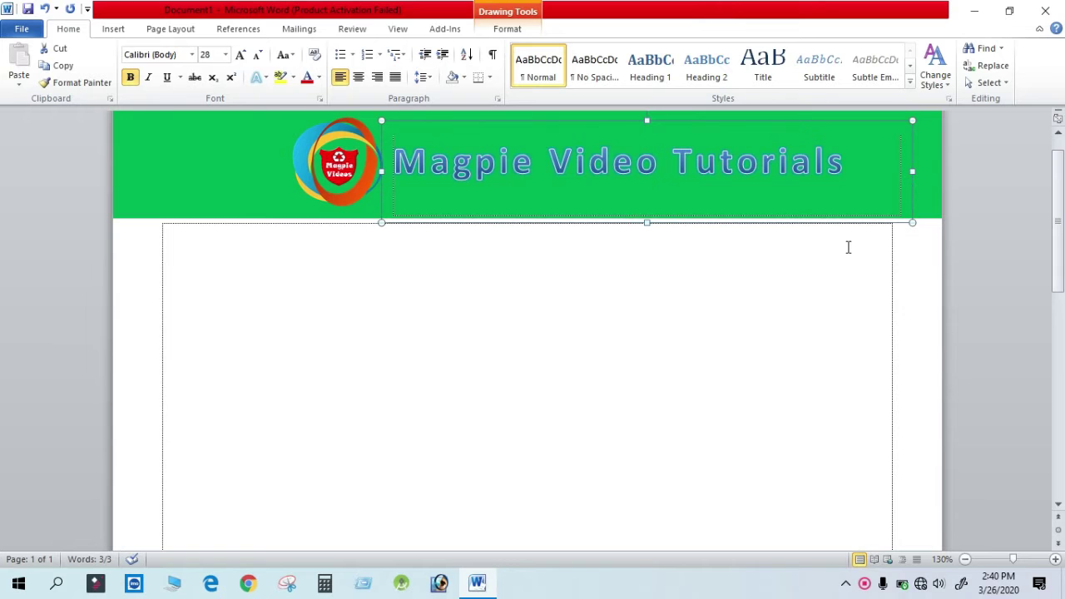
left_click(638, 162)
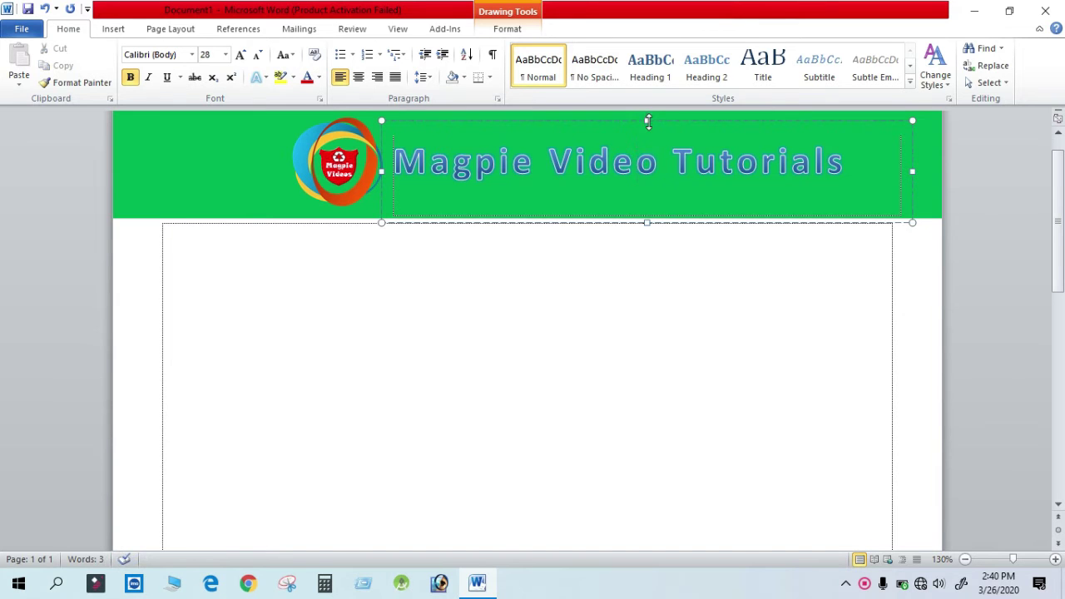
left_click(652, 124)
left_click_drag(652, 123, 653, 123)
Type the label 'Date:' at the start of the page body
left_click(523, 346)
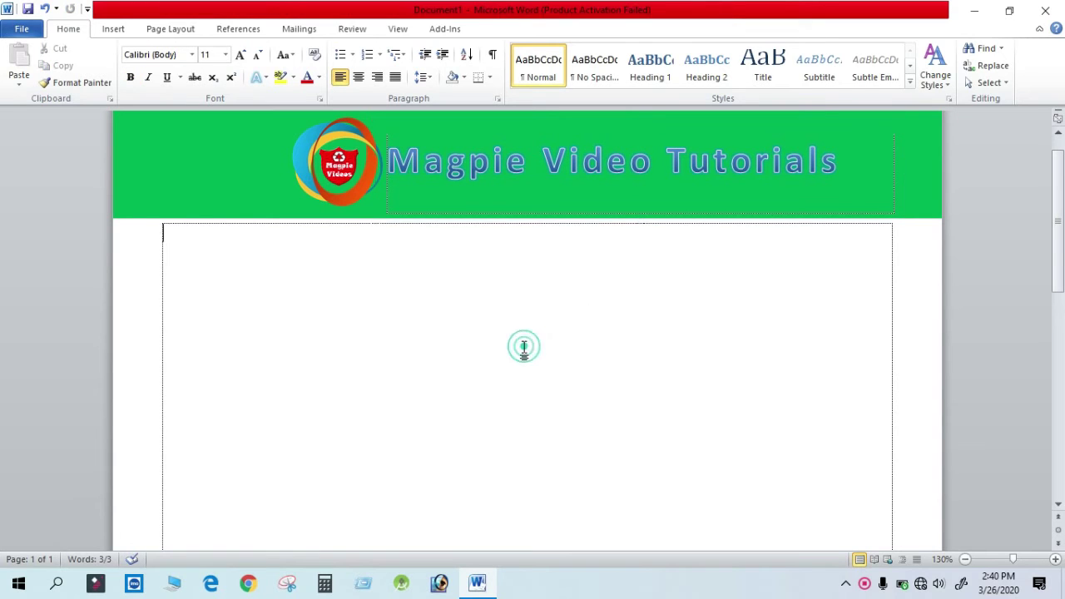
type("Date")
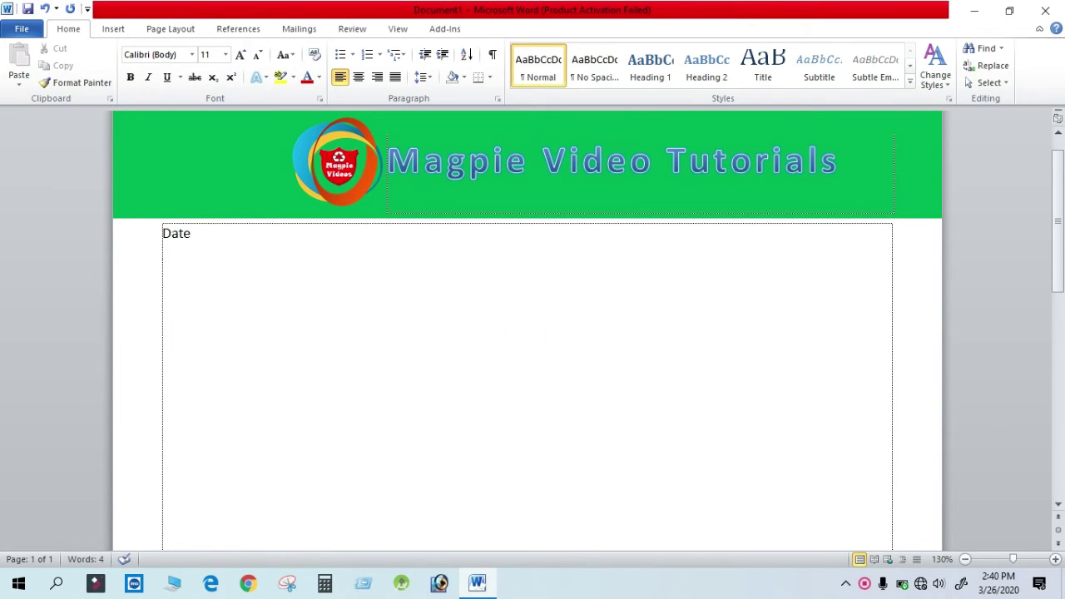
left_click(151, 30)
Draw a small rectangle just below the Date: label
left_click(112, 30)
left_click(213, 69)
left_click(229, 67)
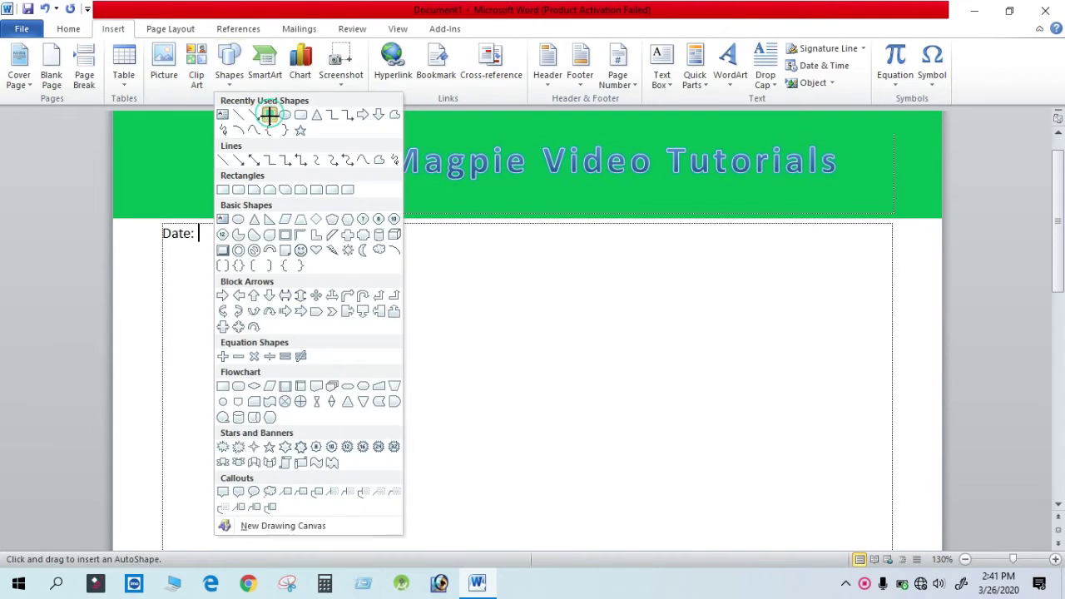
left_click(270, 116)
left_click_drag(295, 314, 367, 342)
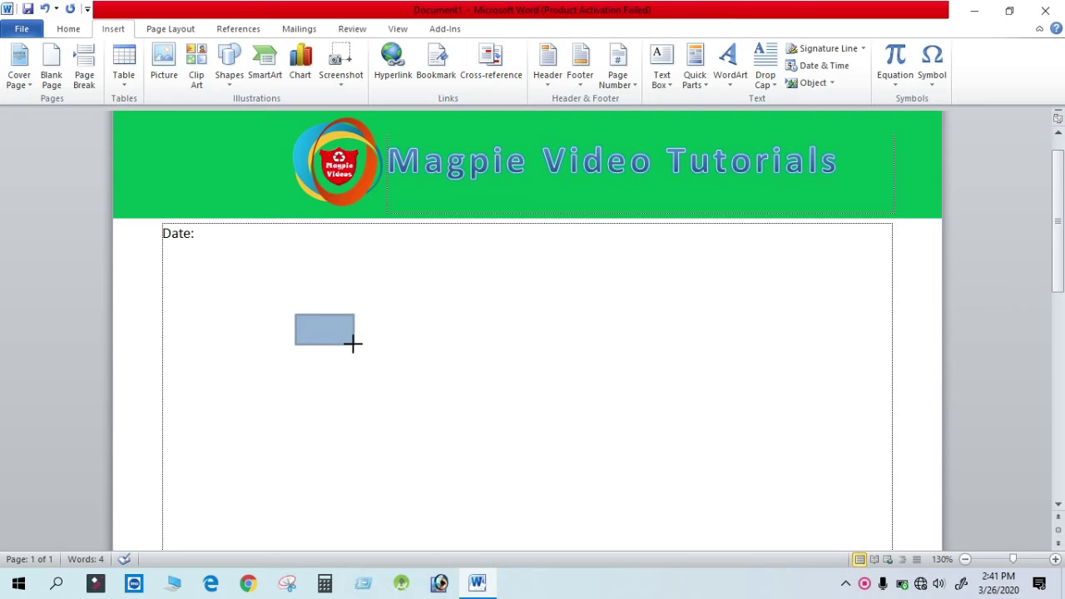
left_click_drag(355, 344, 349, 341)
Fill the small rectangle with Purple, Accent 4, Lighter 80% and move it beside Date:
right_click(342, 332)
left_click(358, 323)
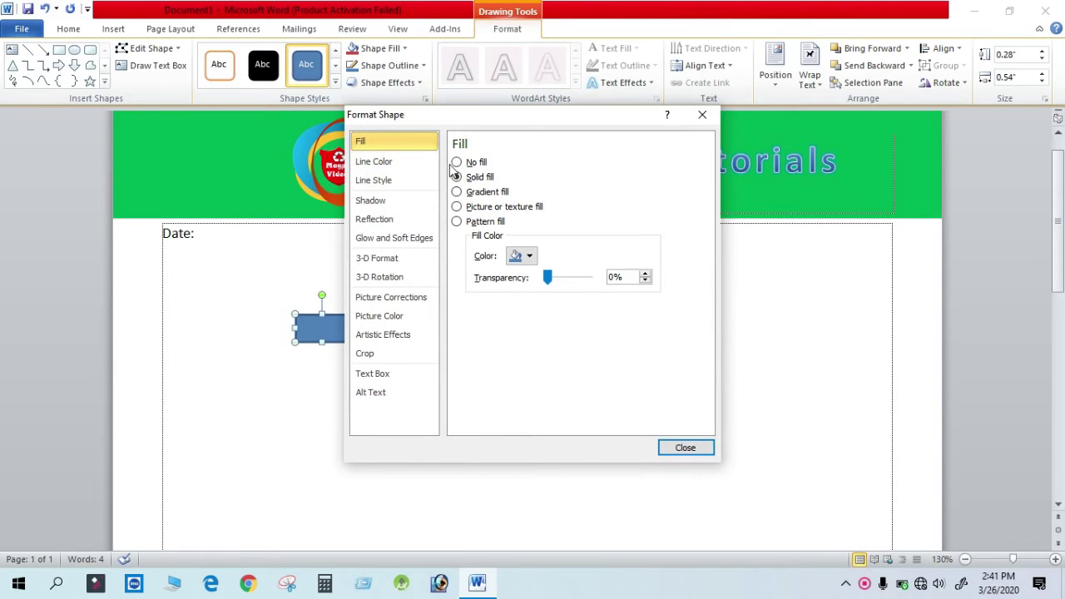
left_click(522, 256)
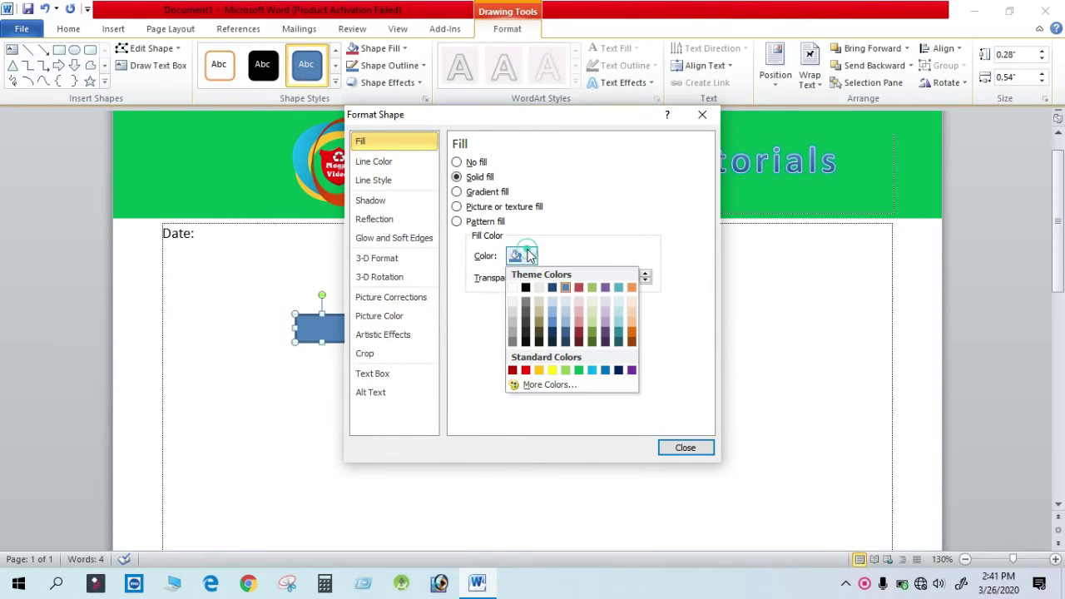
left_click(605, 304)
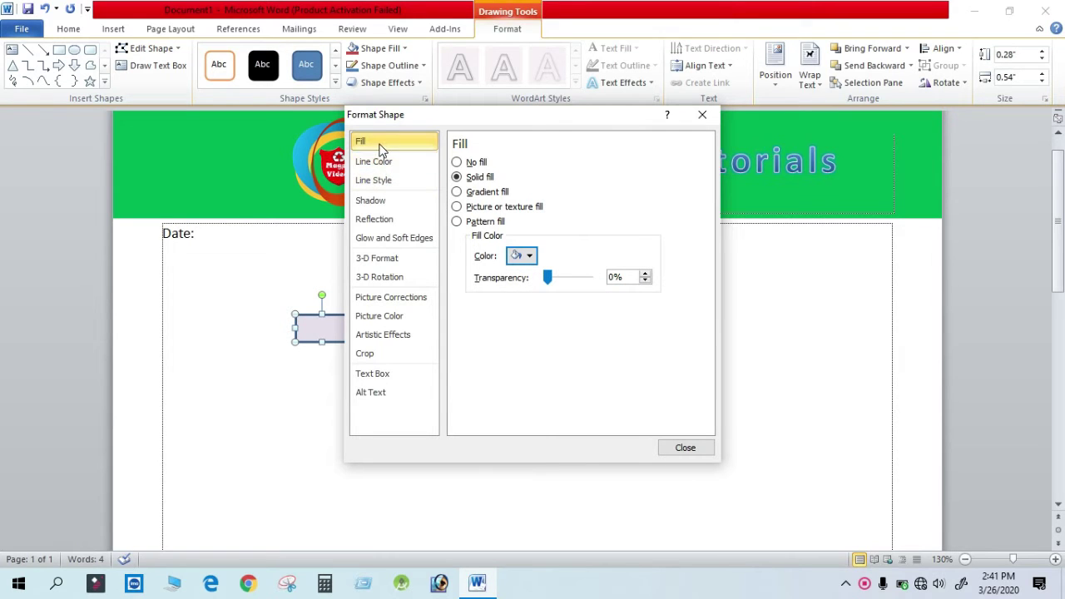
left_click(379, 160)
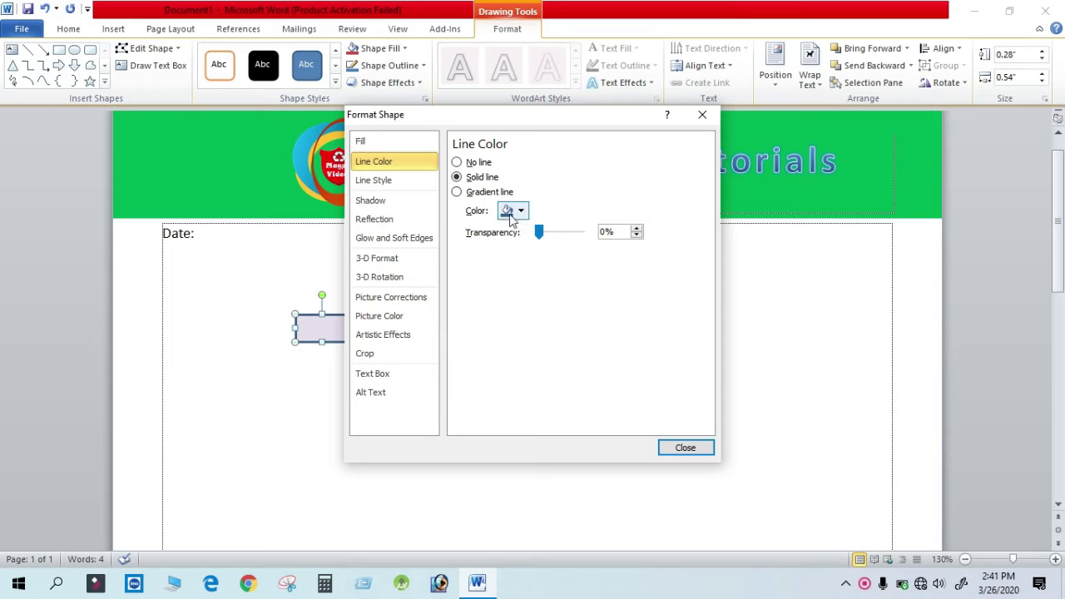
left_click(685, 446)
left_click_drag(335, 333, 237, 239)
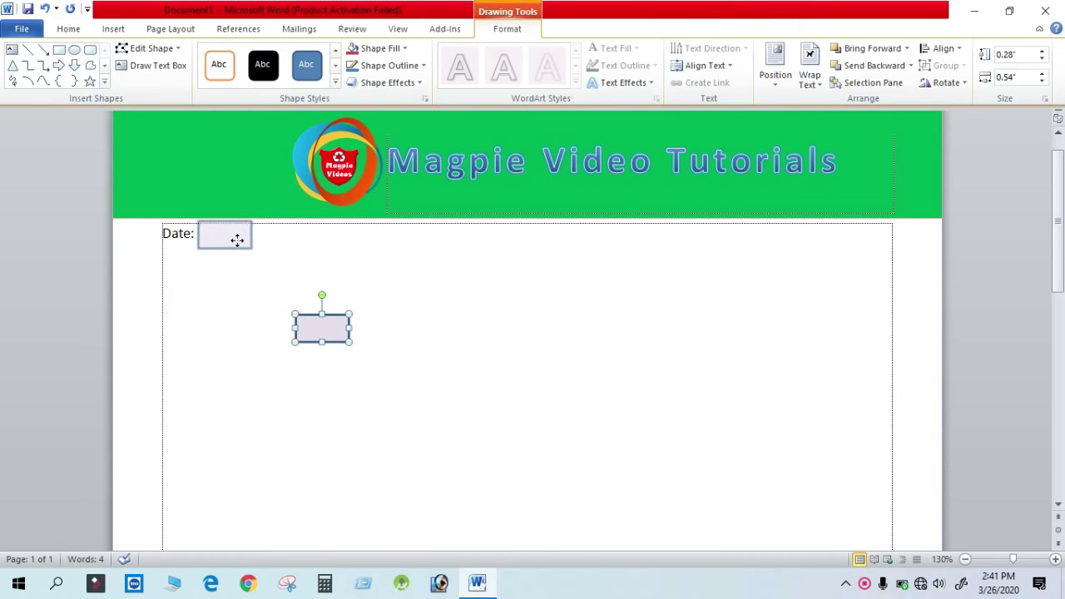
Copy the lavender date box twice to its right, making the third box wider
left_click_drag(237, 240, 237, 240)
key("ctrl+Down")
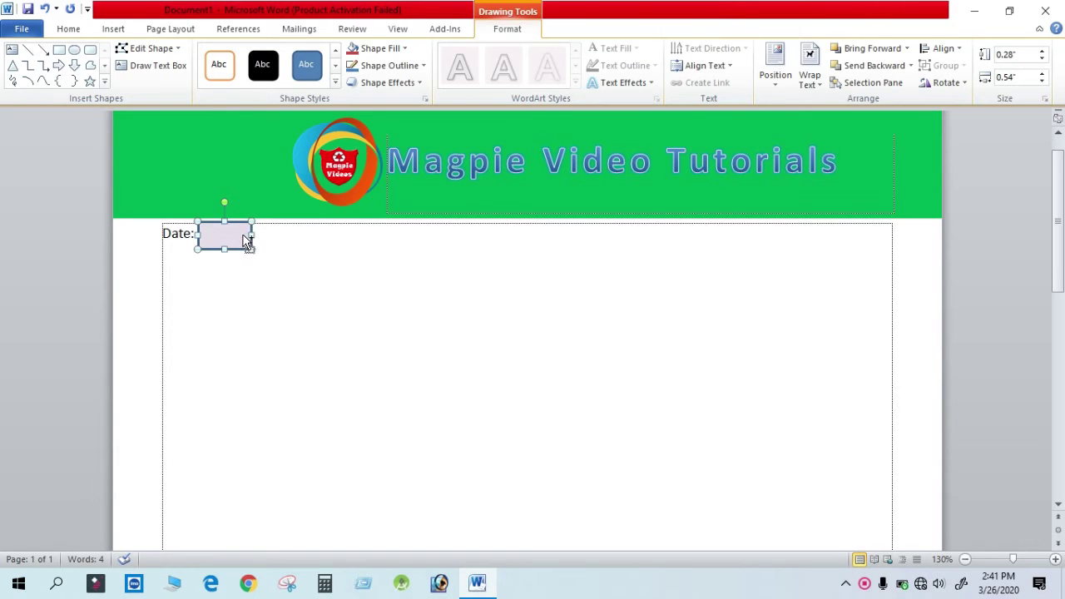
left_click_drag(247, 240, 306, 241)
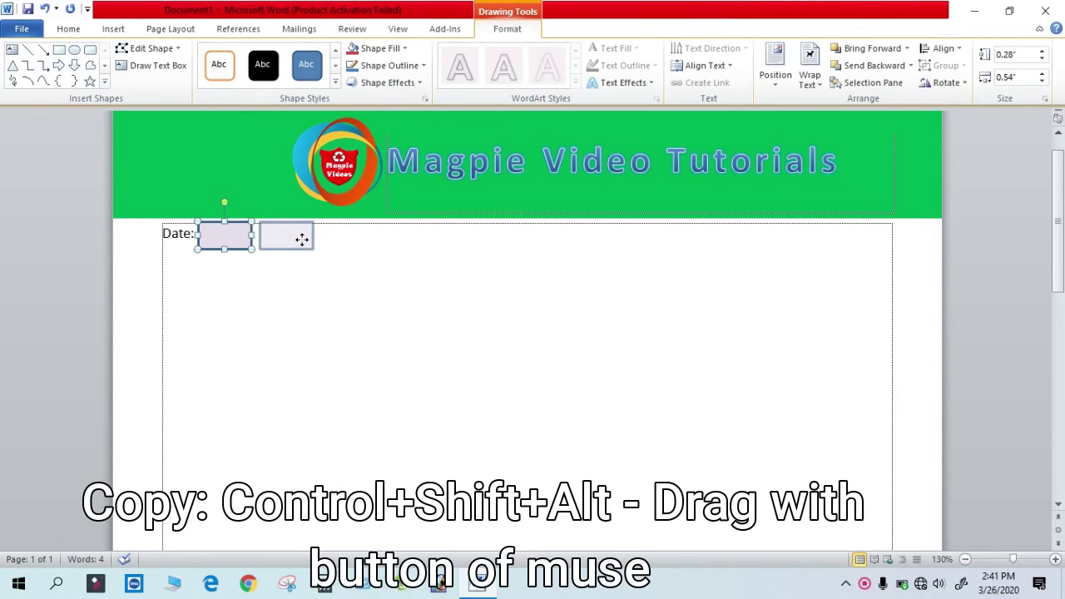
left_click_drag(297, 237, 396, 235)
left_click(442, 292)
left_click(525, 237)
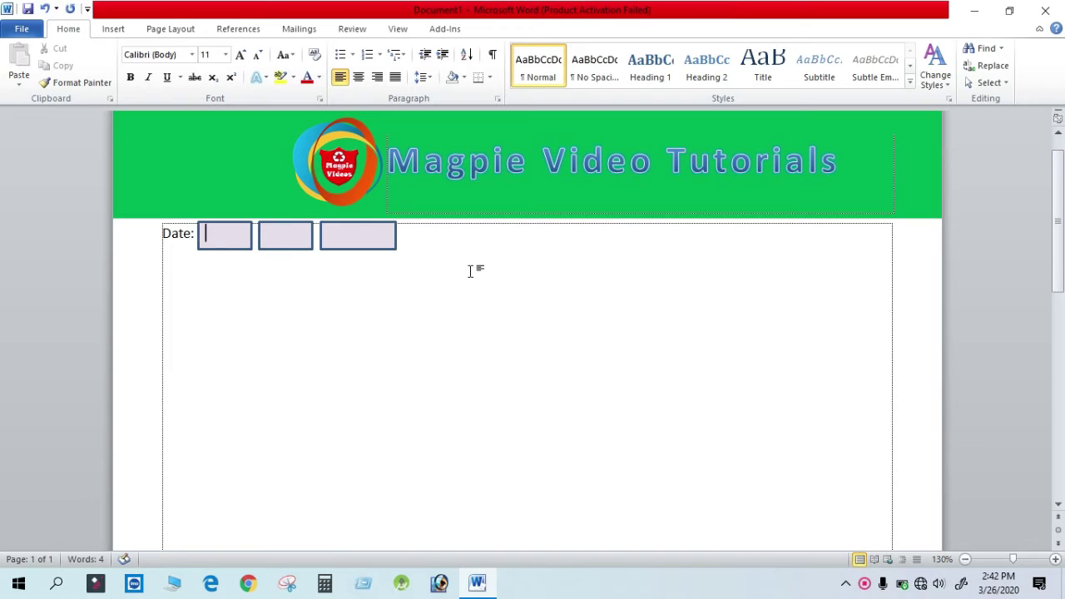
Type 'Ref:' with a dotted fill-in line at the Date line's far right and italicize it
left_click(663, 255)
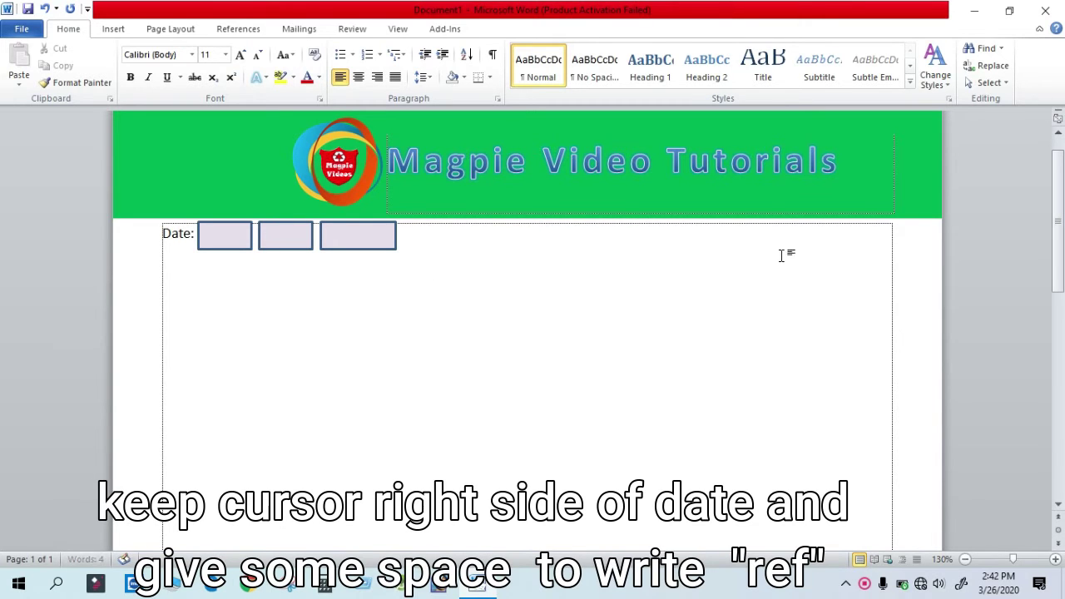
double_click(747, 234)
type("Re")
type("f:.")
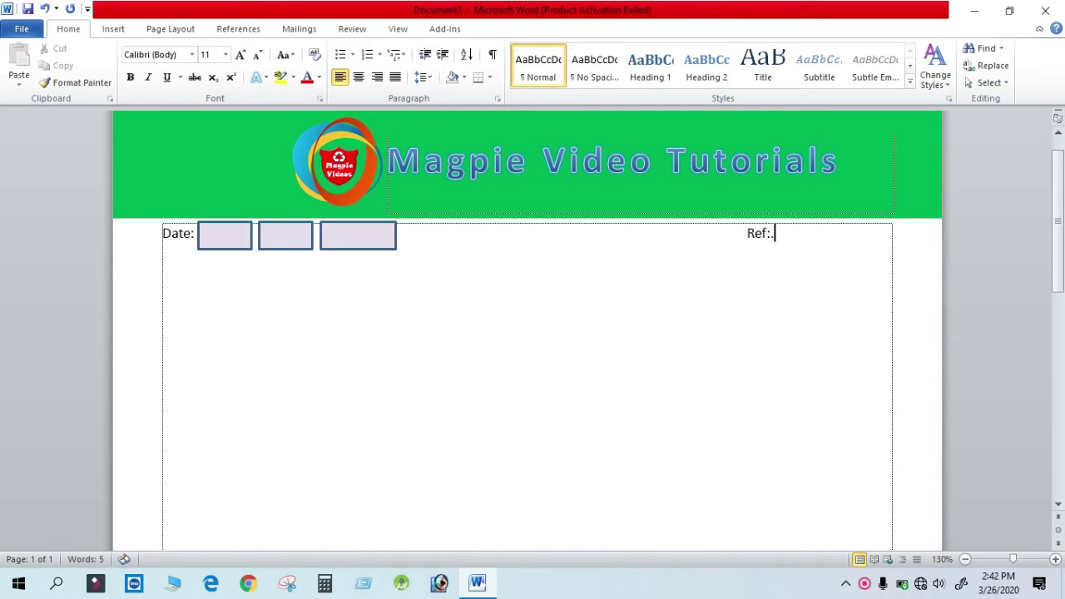
key("ctrl+a")
left_click(796, 238)
left_click(743, 234)
left_click_drag(743, 234, 873, 237)
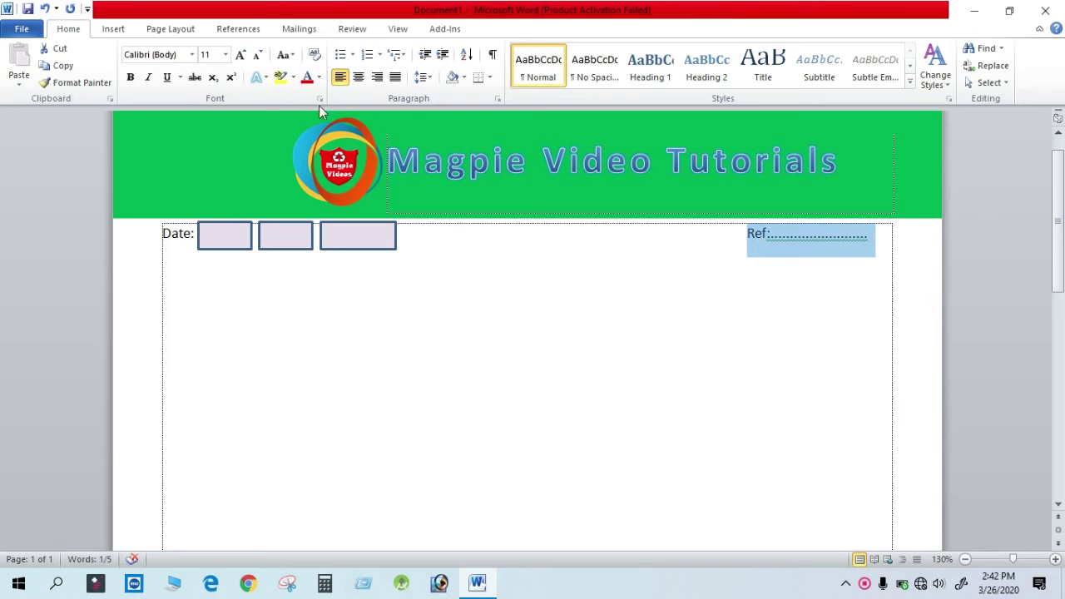
left_click(148, 77)
left_click(493, 384)
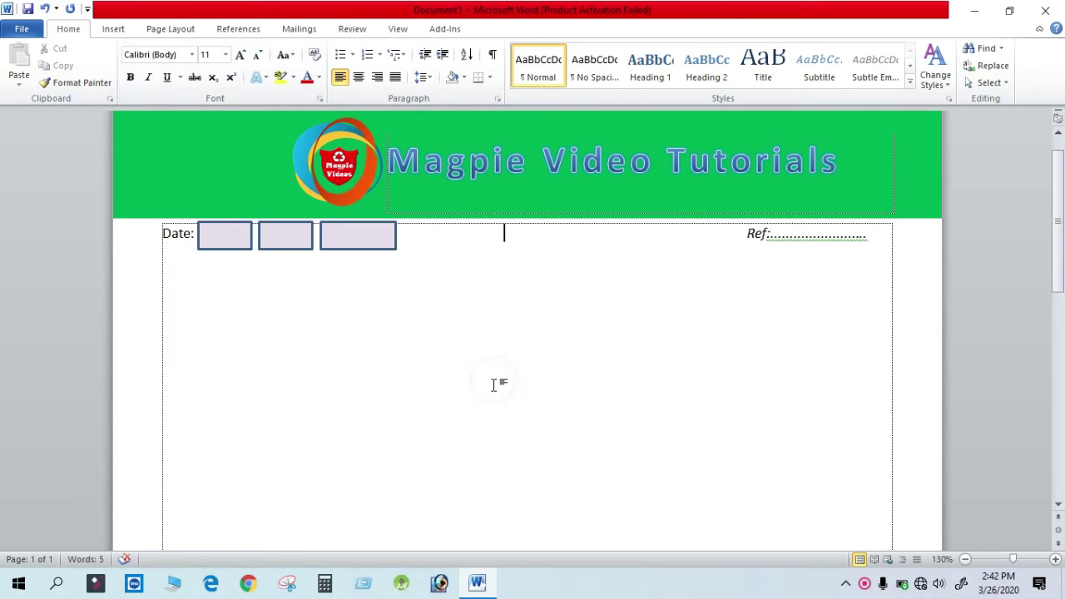
Draw a rectangle about 1.09" by 8.6" spanning the bottom edge of the page
scroll(494, 385, "up", 1)
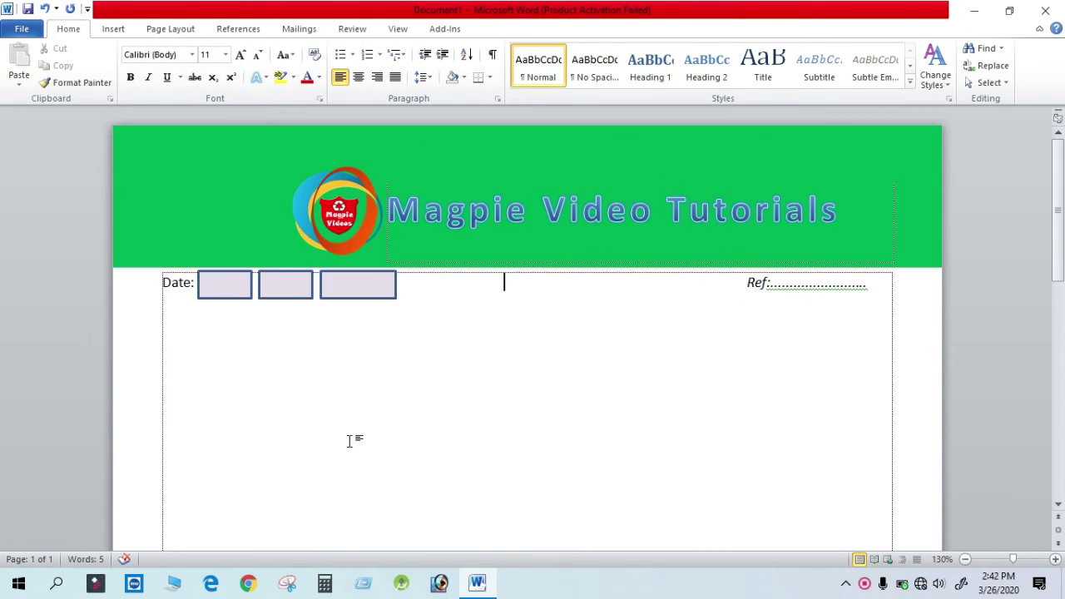
scroll(353, 437, "down", 1)
scroll(361, 431, "down", 15)
scroll(302, 453, "up", 14)
scroll(308, 449, "down", 10)
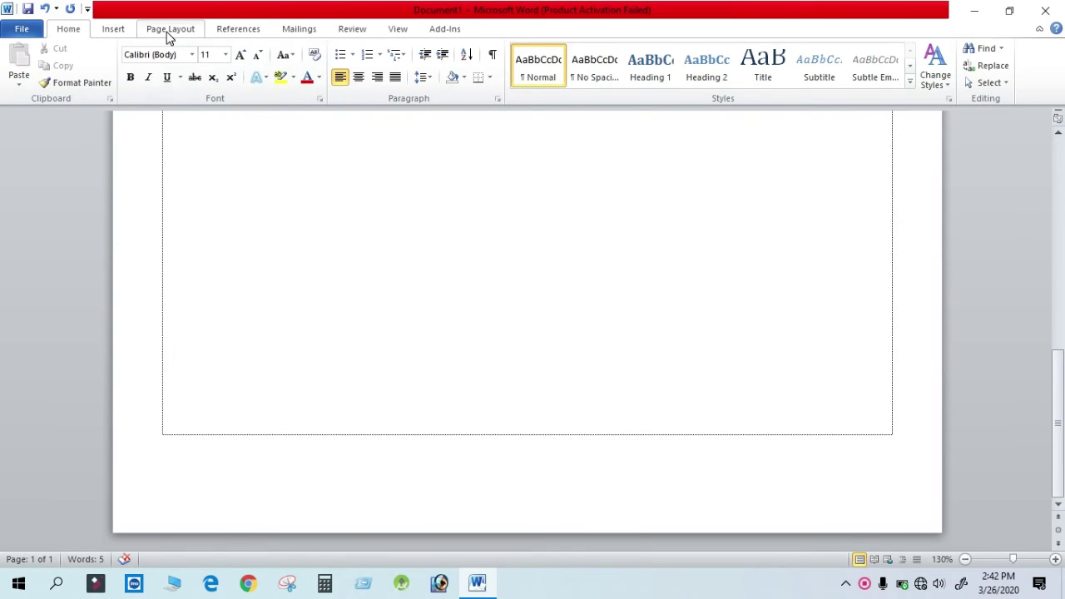
left_click(114, 28)
left_click(229, 68)
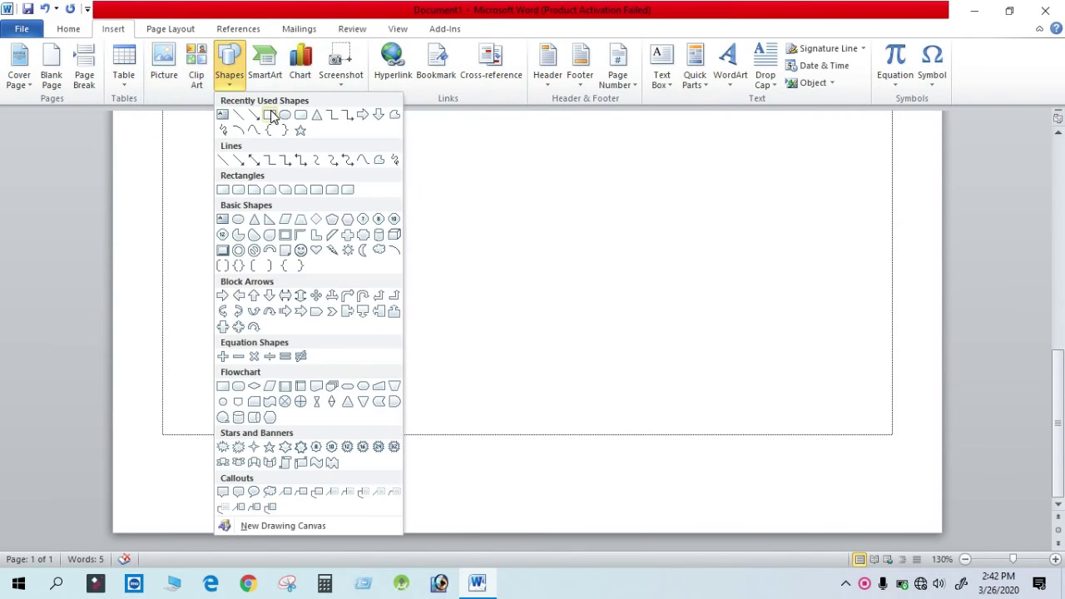
left_click(269, 114)
left_click_drag(113, 434, 951, 541)
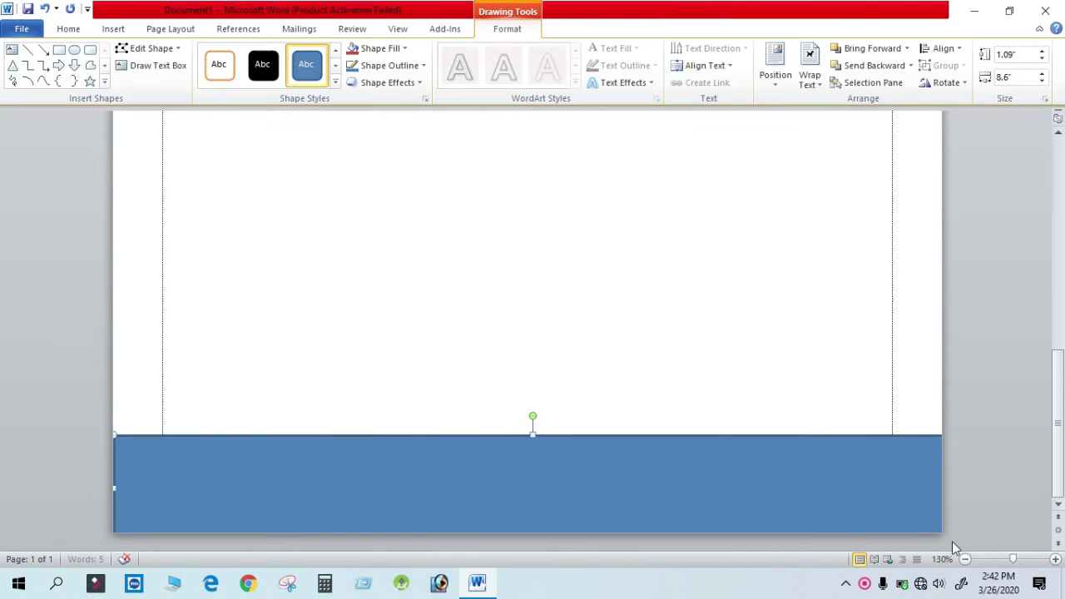
Give the bottom footer rectangle a solid green fill through Format Shape, matching the header
right_click(639, 474)
left_click(687, 466)
left_click(382, 162)
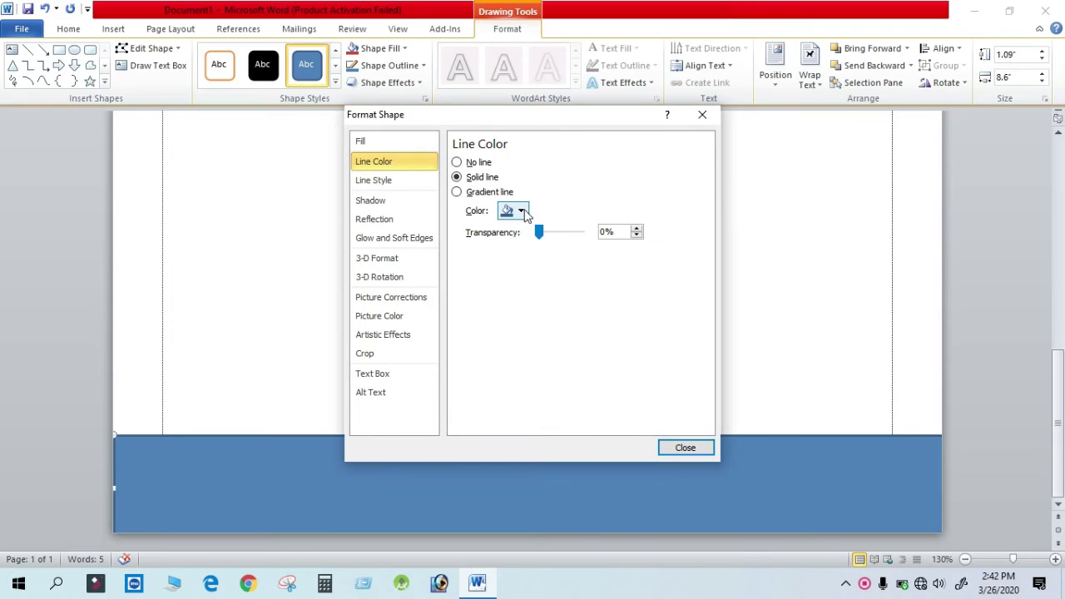
left_click(421, 141)
left_click(521, 256)
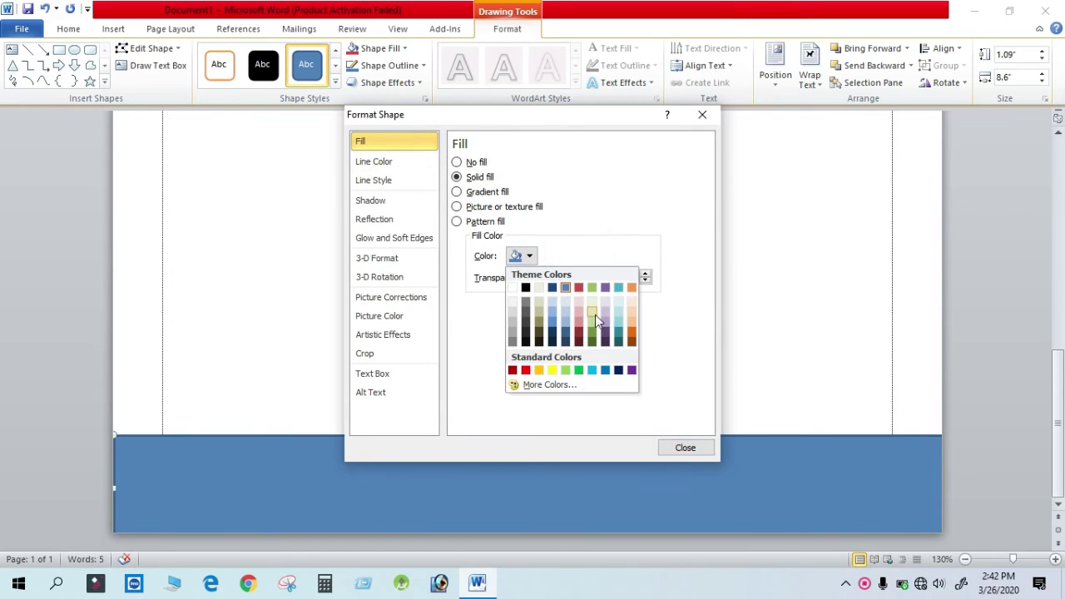
left_click(581, 371)
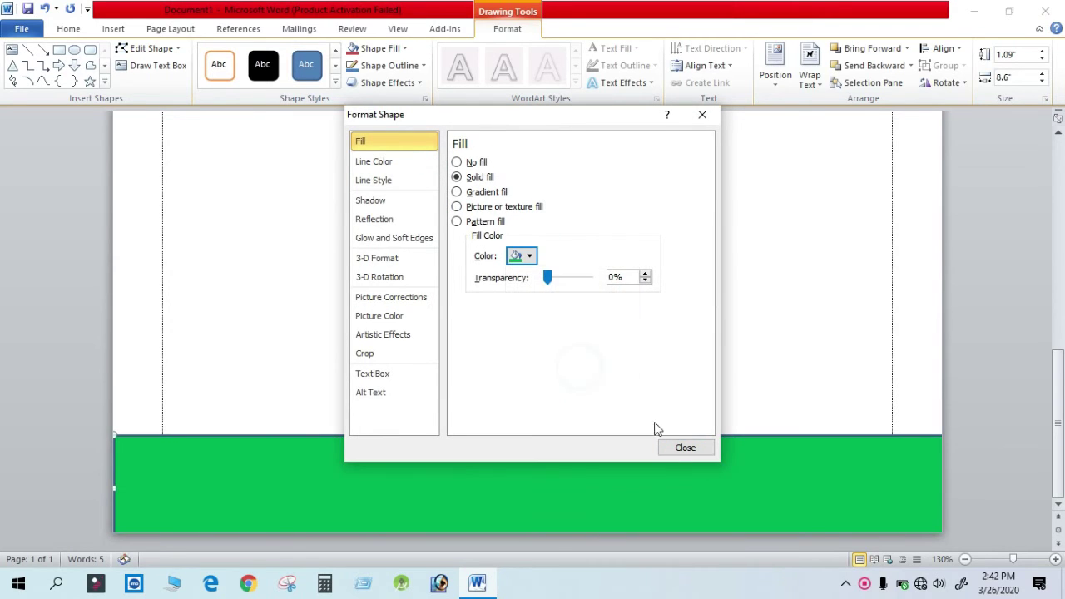
left_click(678, 448)
scroll(922, 325, "up", 12)
left_click(912, 295)
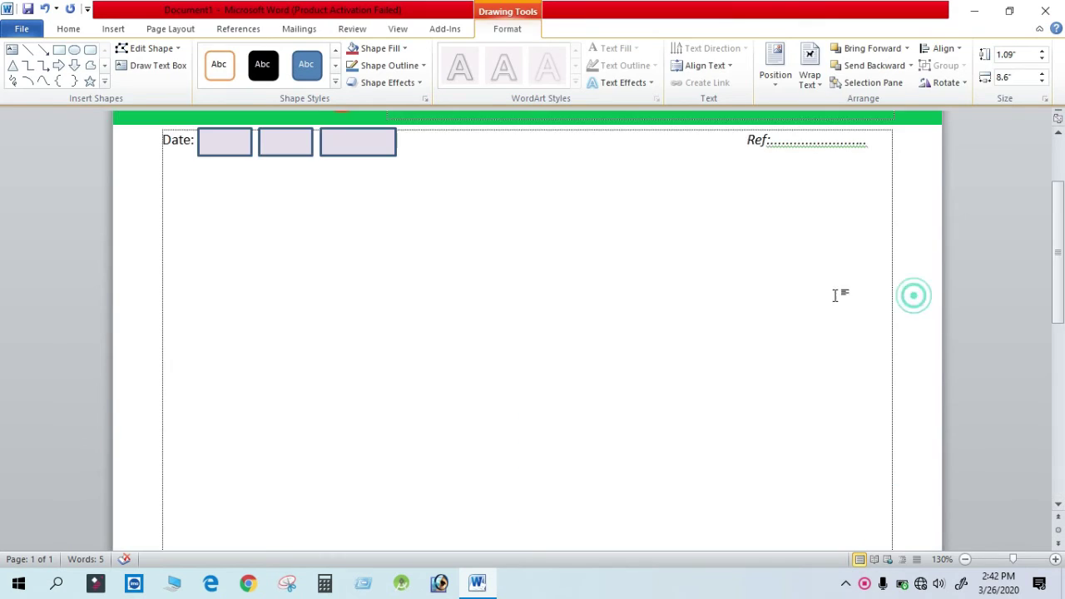
scroll(832, 294, "up", 3)
scroll(723, 307, "down", 6)
scroll(719, 306, "down", 4)
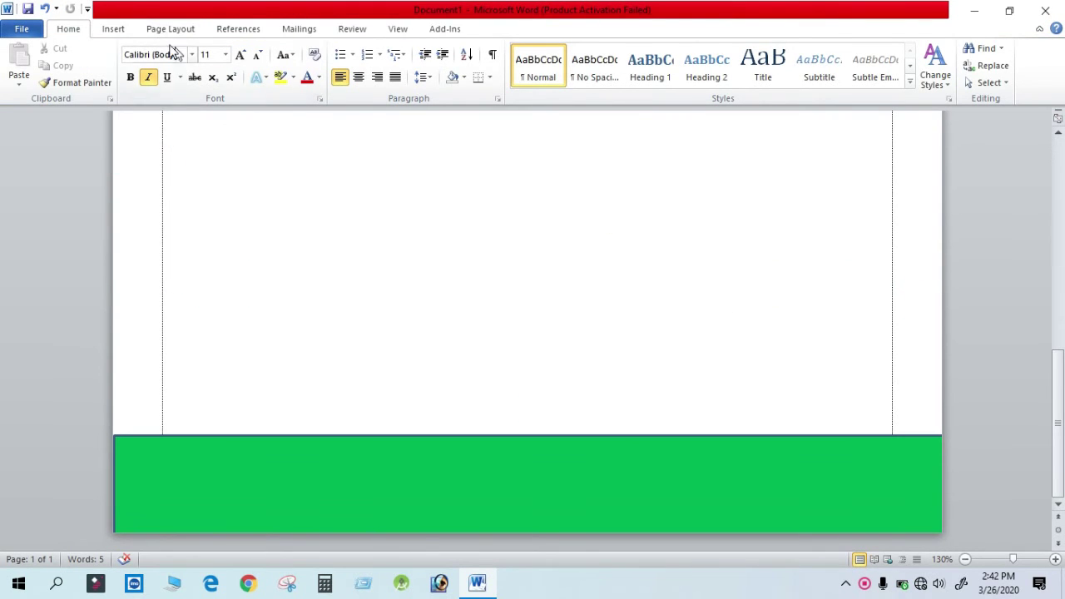
Draw a rectangle about 1.06" by 3.83" in the blank area above the green footer
left_click(113, 28)
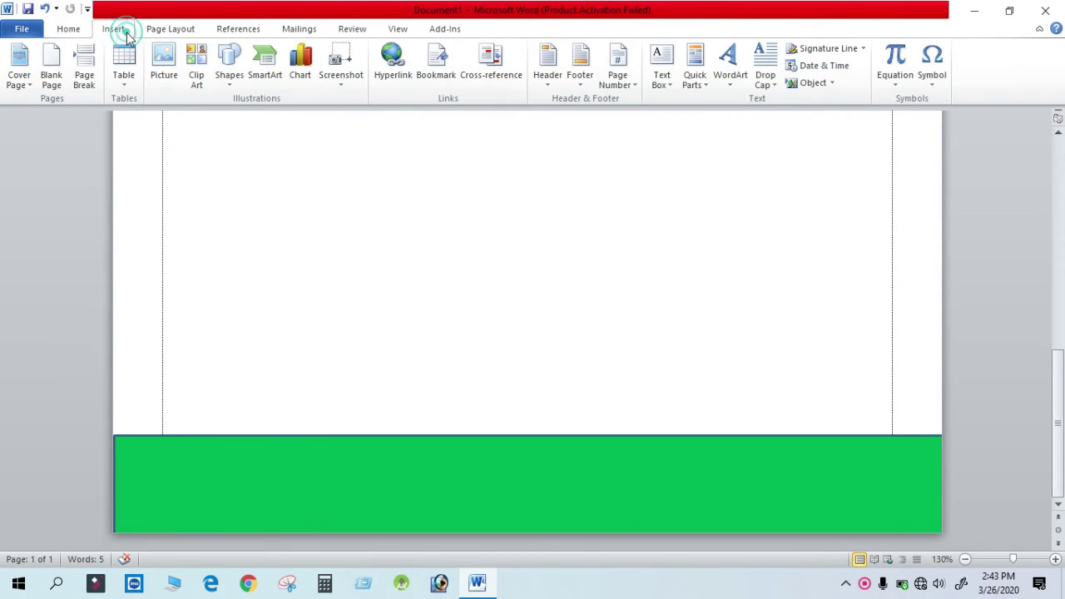
left_click(229, 75)
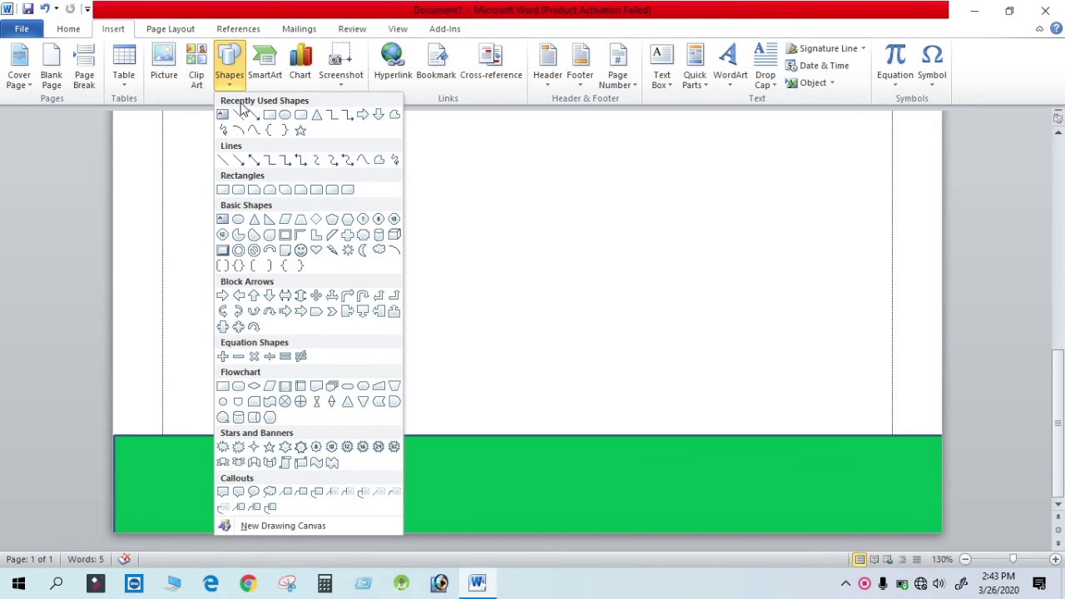
left_click(222, 190)
left_click_drag(278, 207, 653, 312)
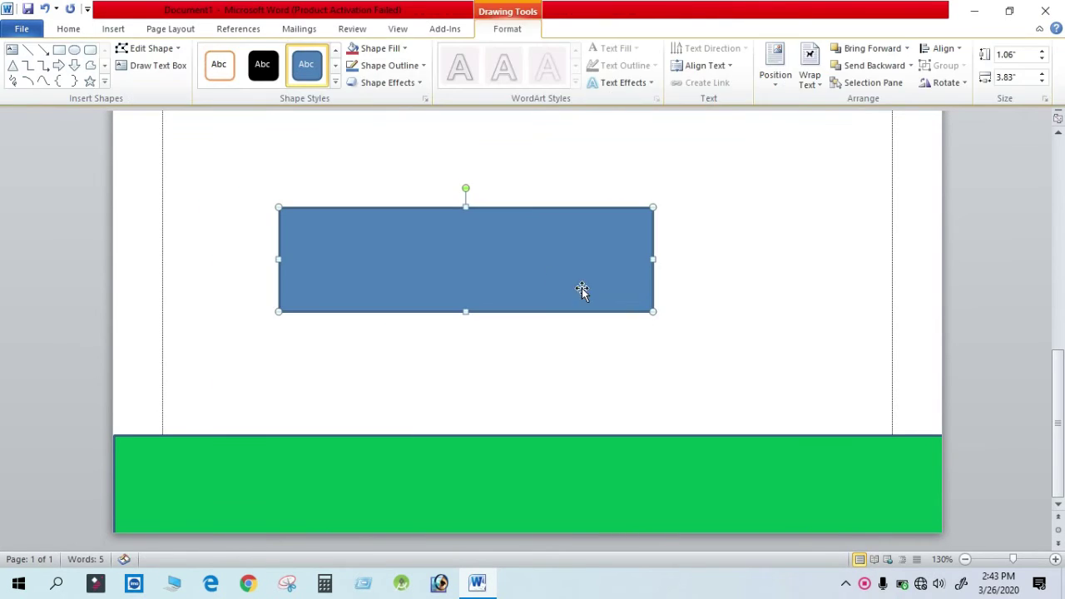
right_click(500, 252)
Apply the first shape style (white fill, orange outline) and type the Address line inside the rectangle
left_click(221, 65)
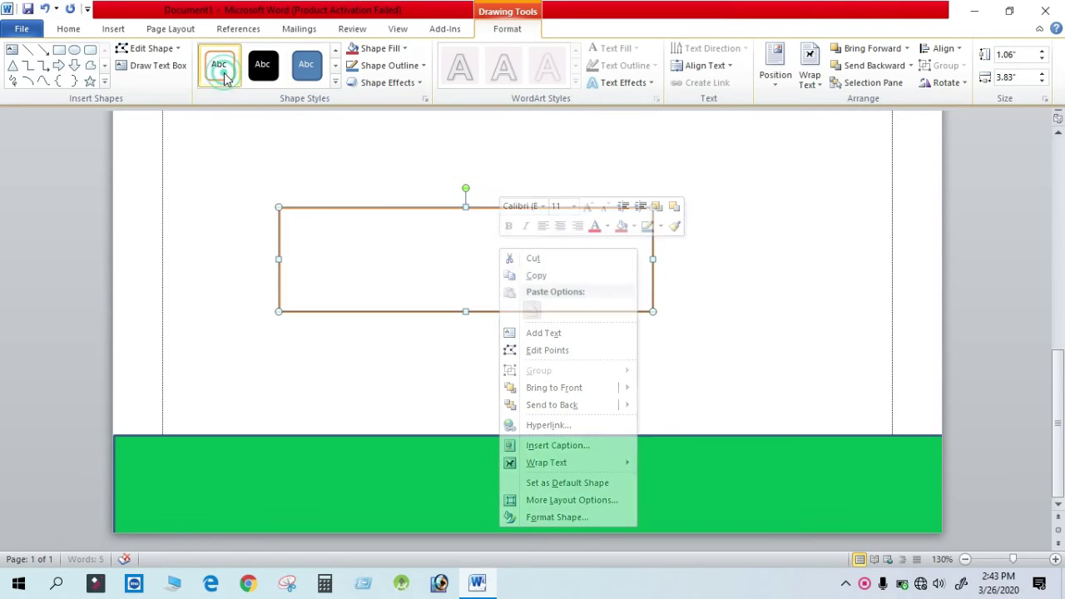
right_click(415, 245)
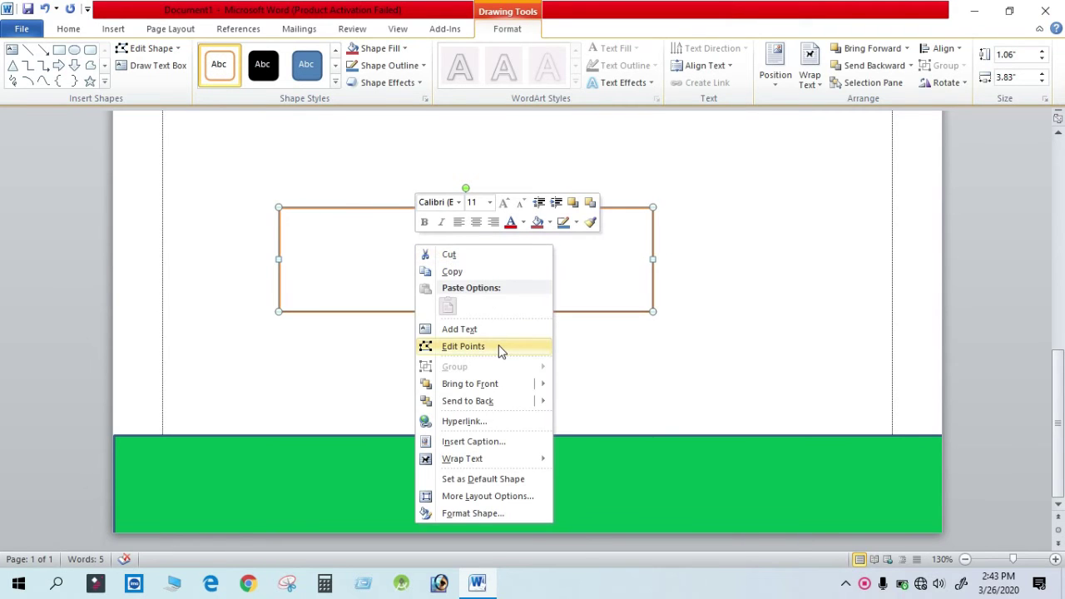
left_click(497, 330)
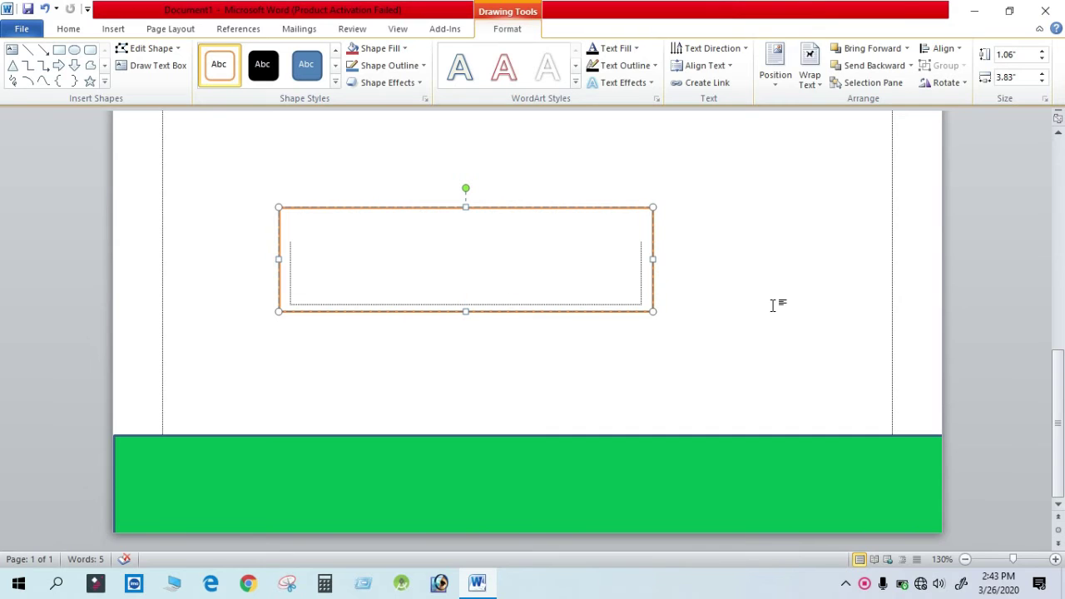
type("Address: ")
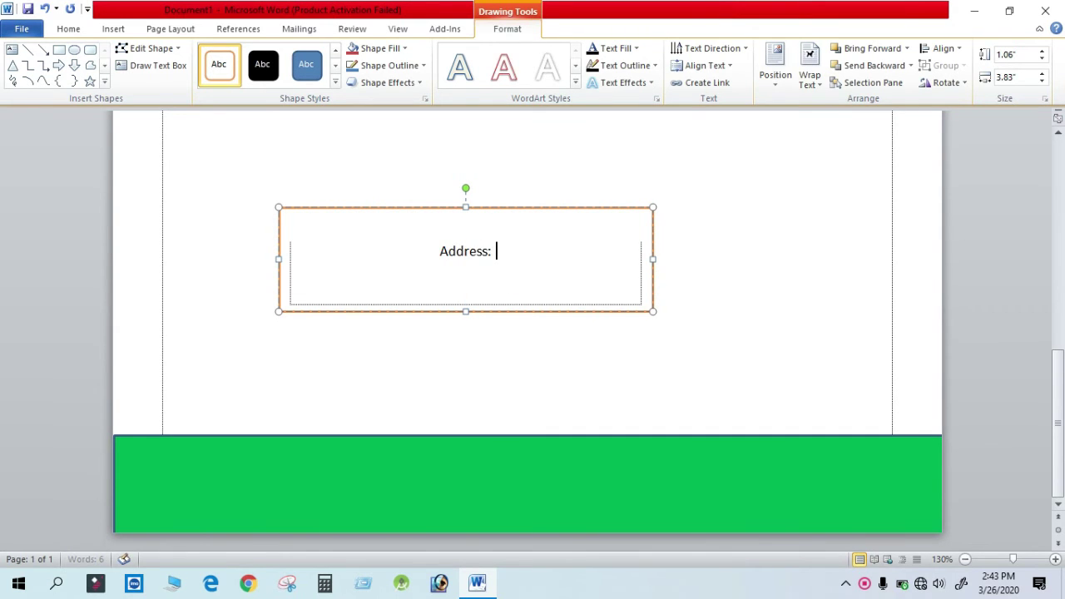
type("Chittagong, Bangladesh")
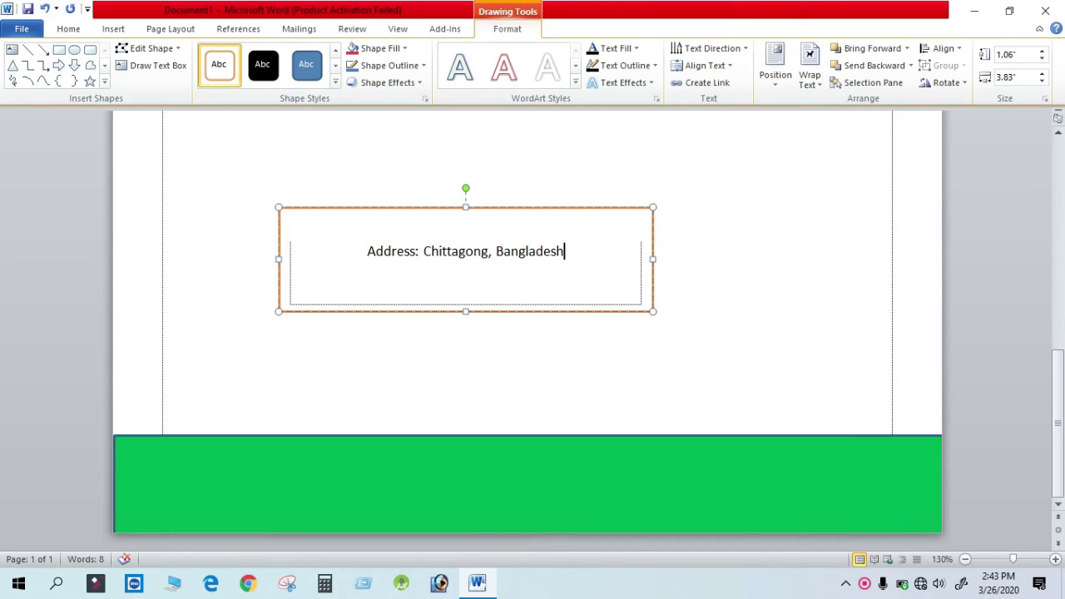
key("Return")
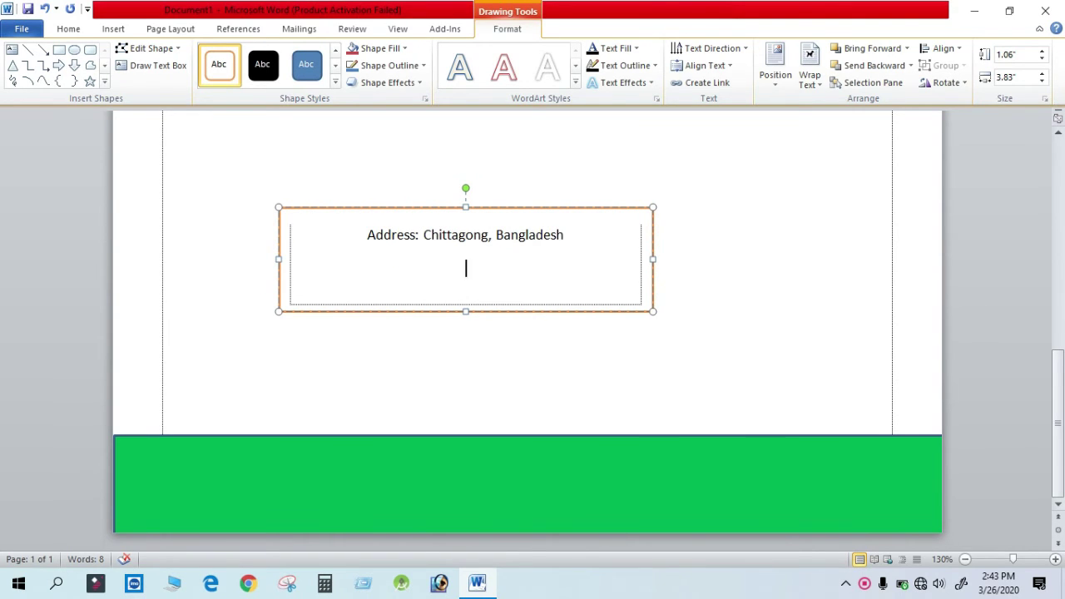
Add the contact e-mail line and the telephone number line beneath the address
type("Email:")
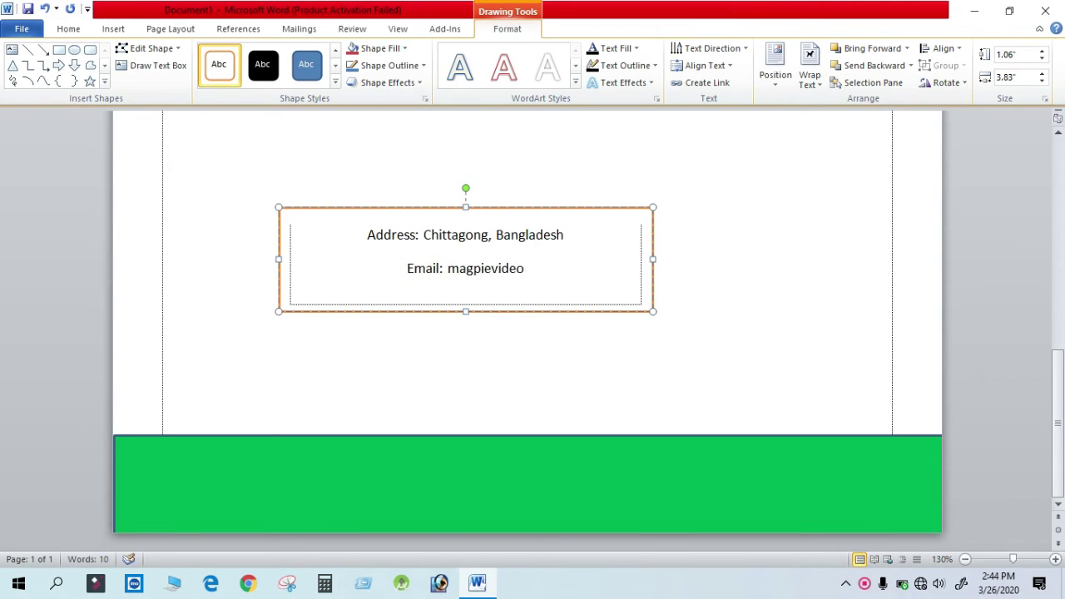
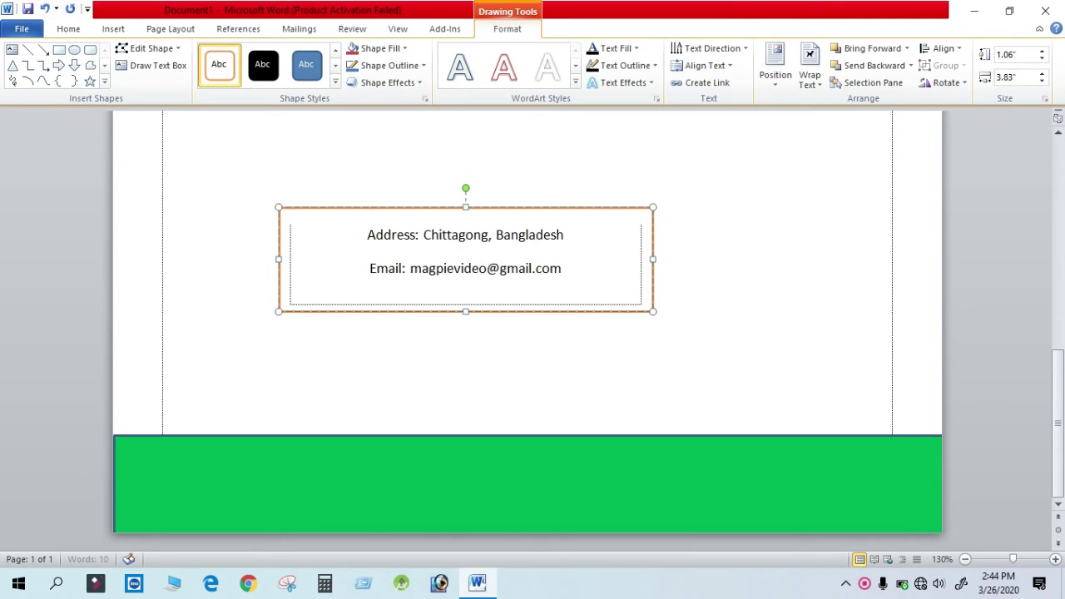
key("Return")
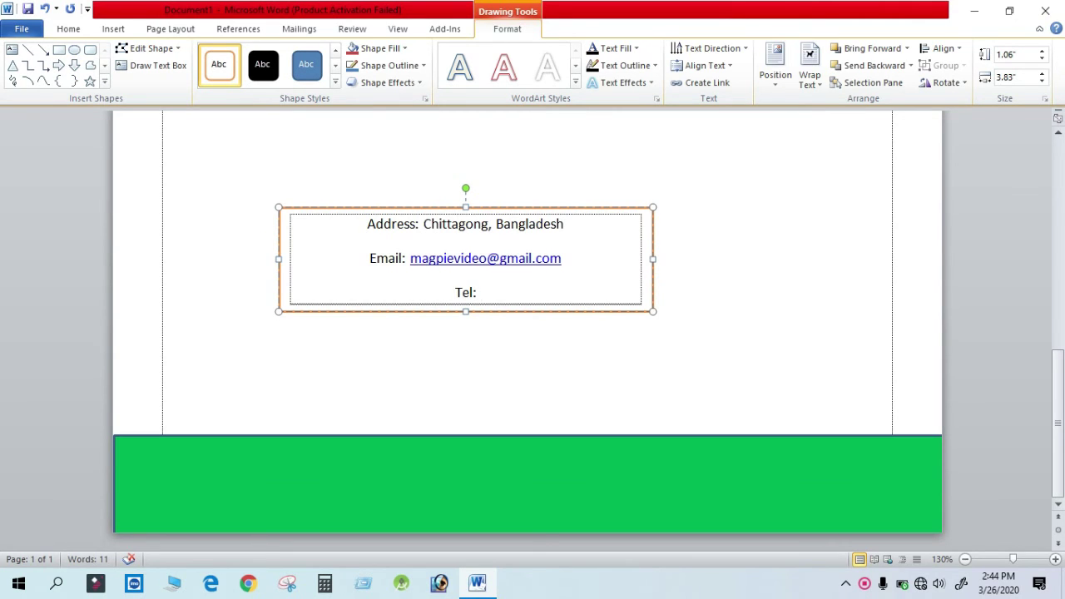
type("Tel:")
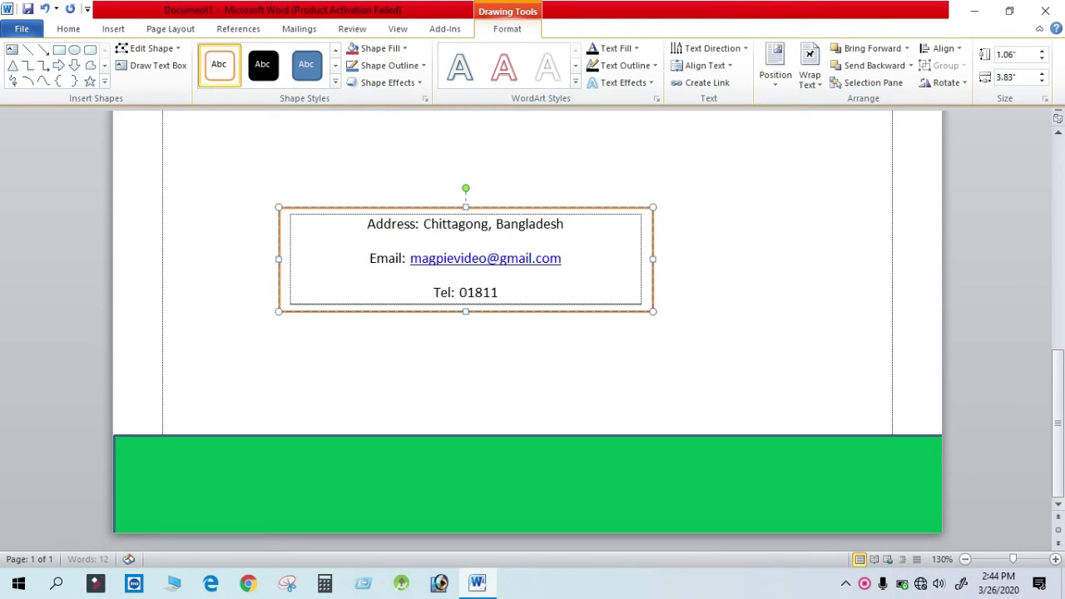
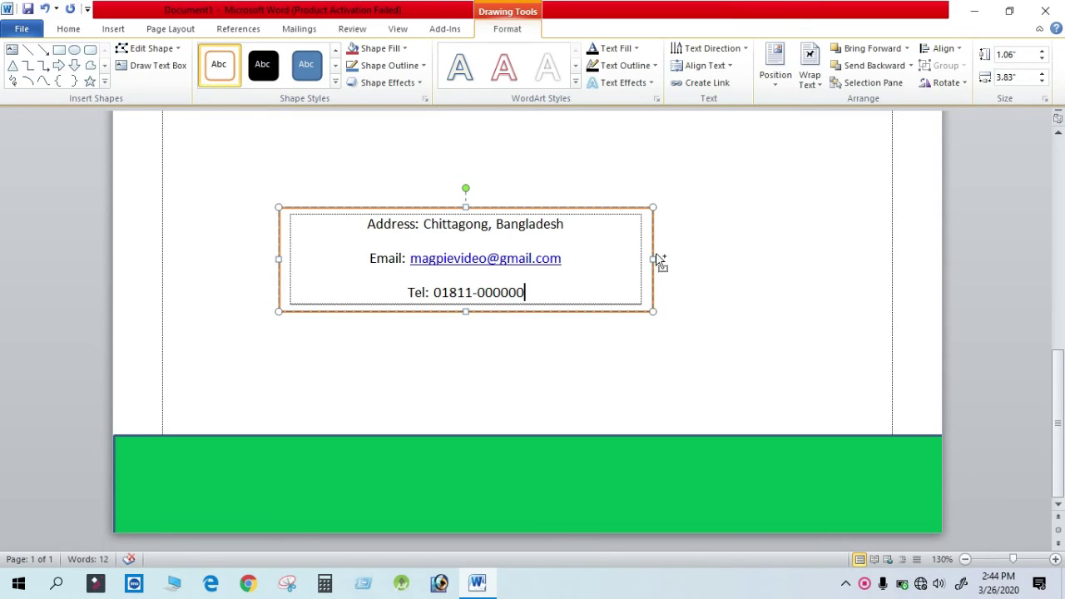
key("ctrl+a")
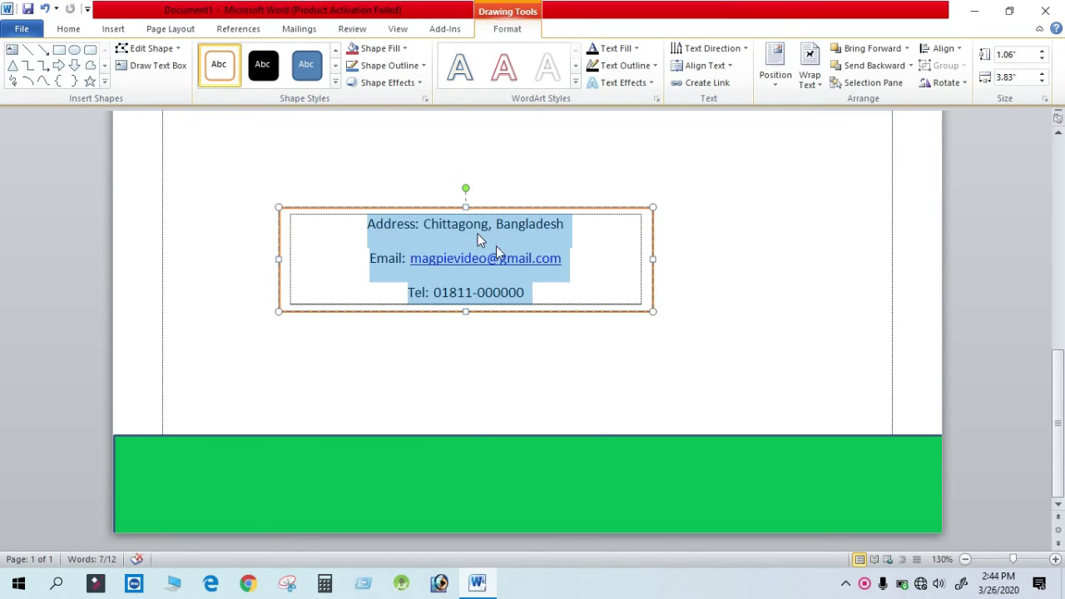
Set the Address, Email and Tel lines in the contact box to single line spacing
right_click(479, 239)
left_click(549, 424)
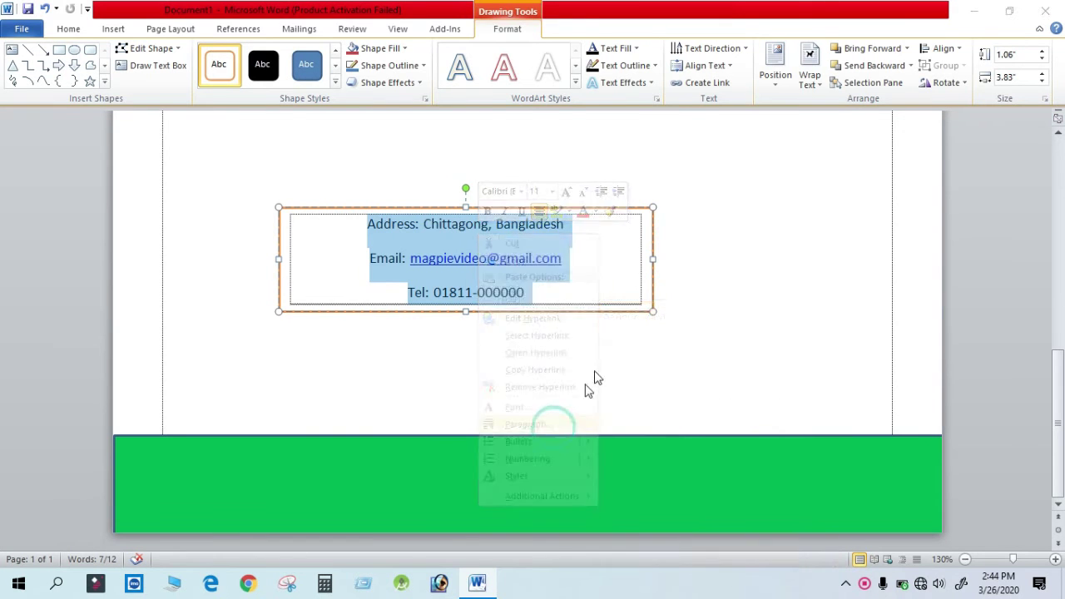
left_click(609, 316)
left_click(586, 325)
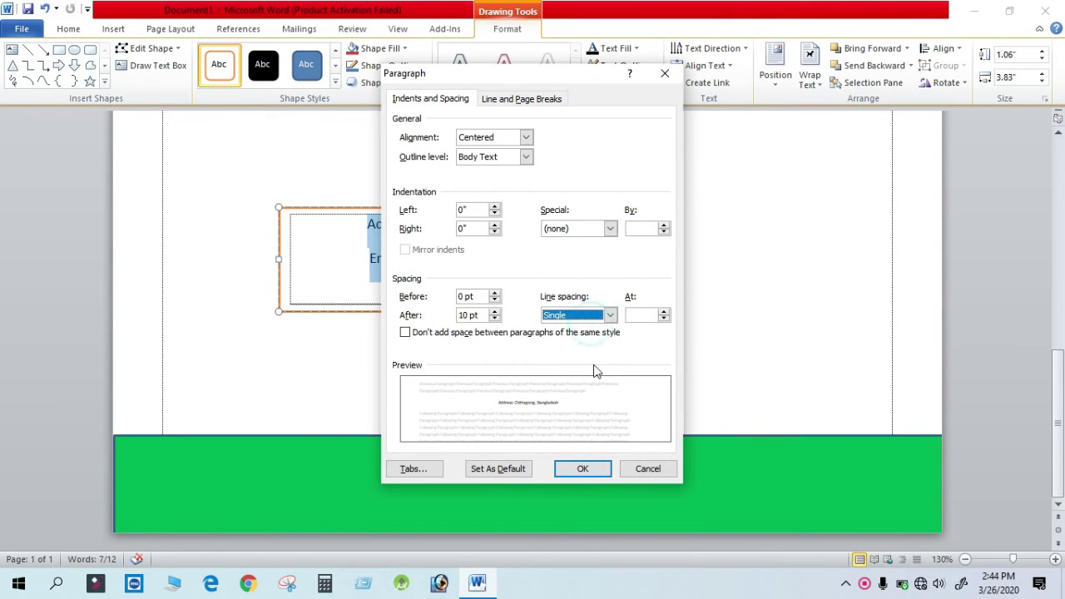
left_click(582, 468)
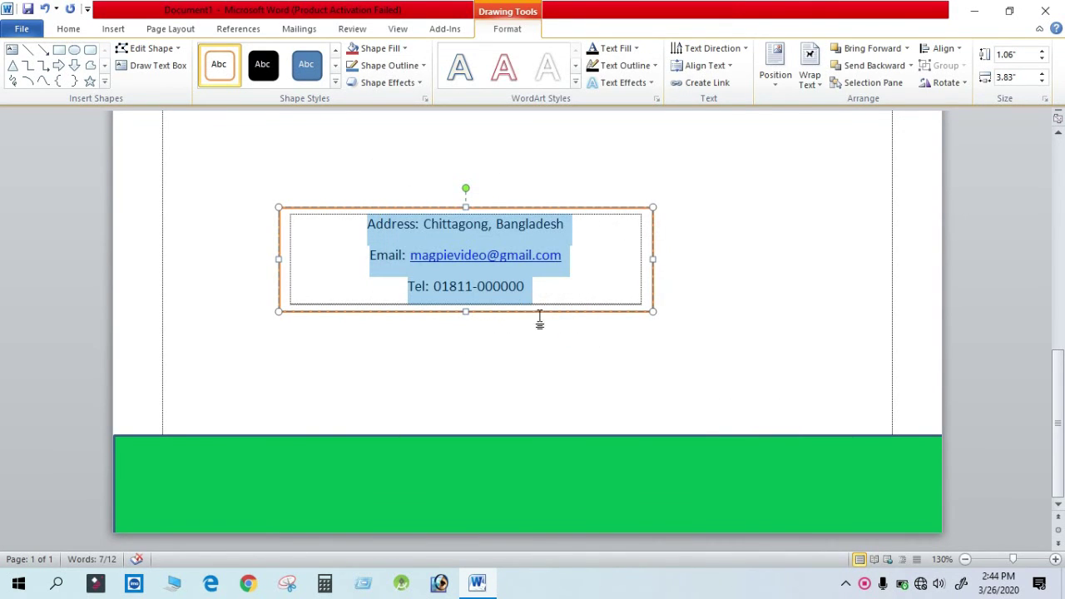
left_click(541, 363)
scroll(512, 374, "down", 5)
Move the contact text box down into the green footer band
scroll(582, 349, "down", 5)
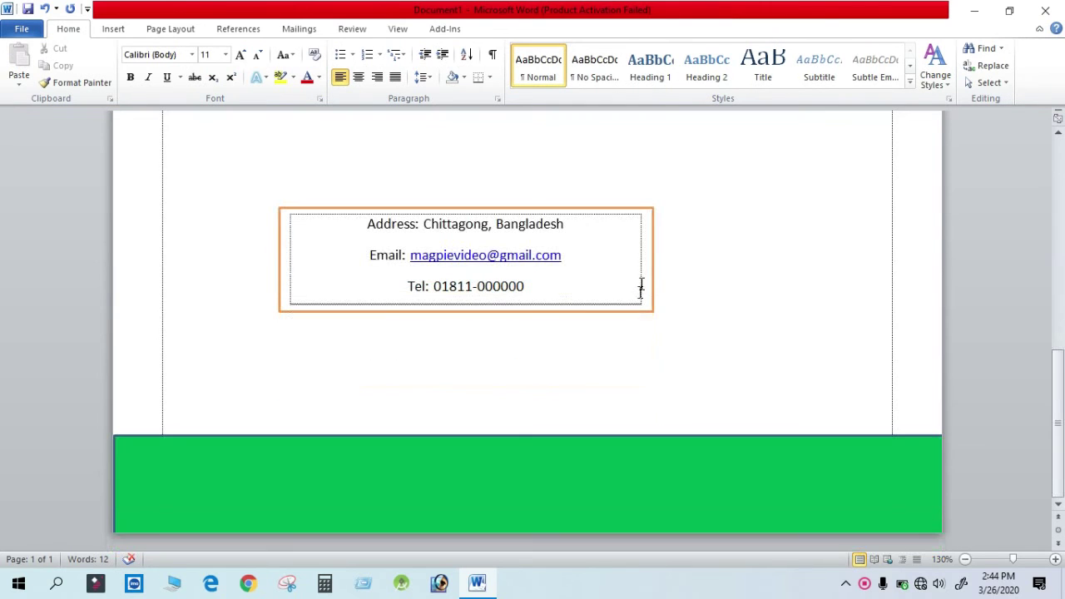
left_click(630, 275)
left_click(715, 299)
scroll(637, 380, "down", 5)
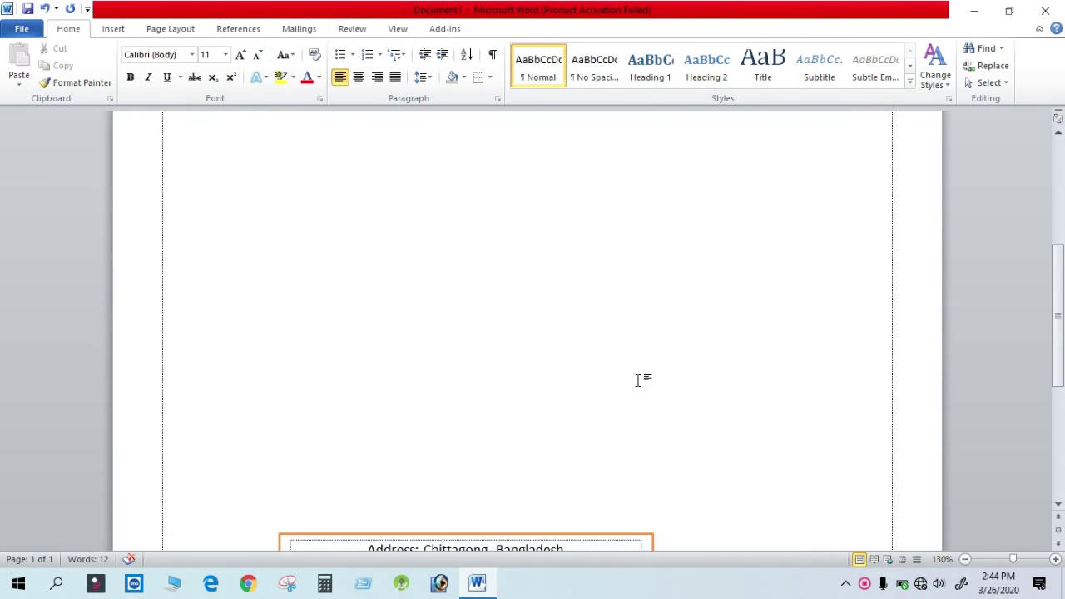
scroll(610, 360, "down", 5)
mouse_move(590, 310)
left_mouse_down()
mouse_move(618, 532)
mouse_move(655, 532)
left_mouse_up()
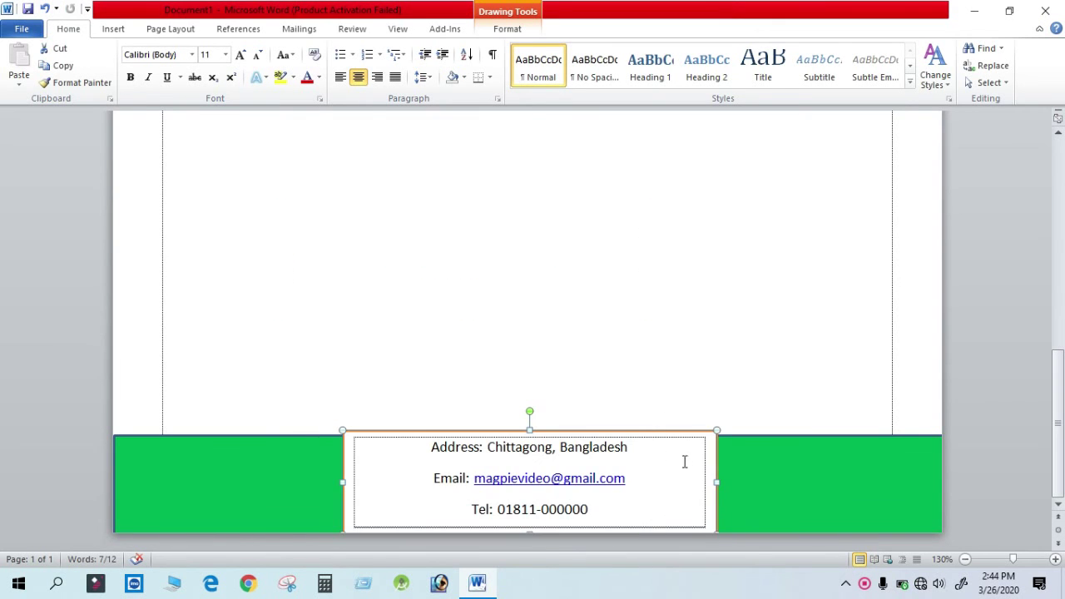
left_click_drag(694, 435, 695, 442)
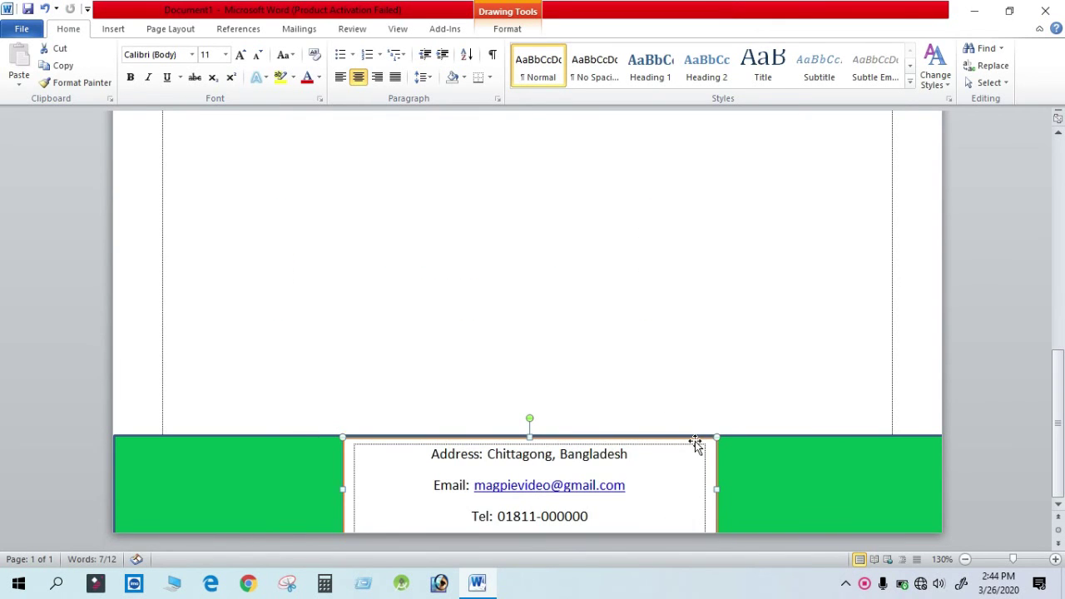
Set the contact box to No line and No fill so the green shows through
right_click(697, 448)
left_click(709, 431)
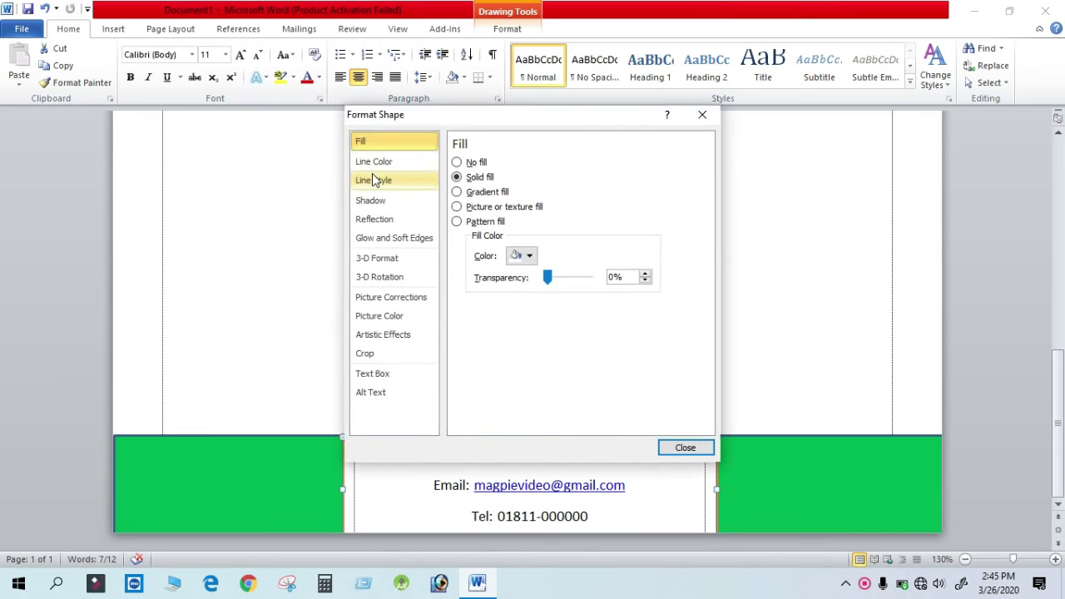
left_click(396, 158)
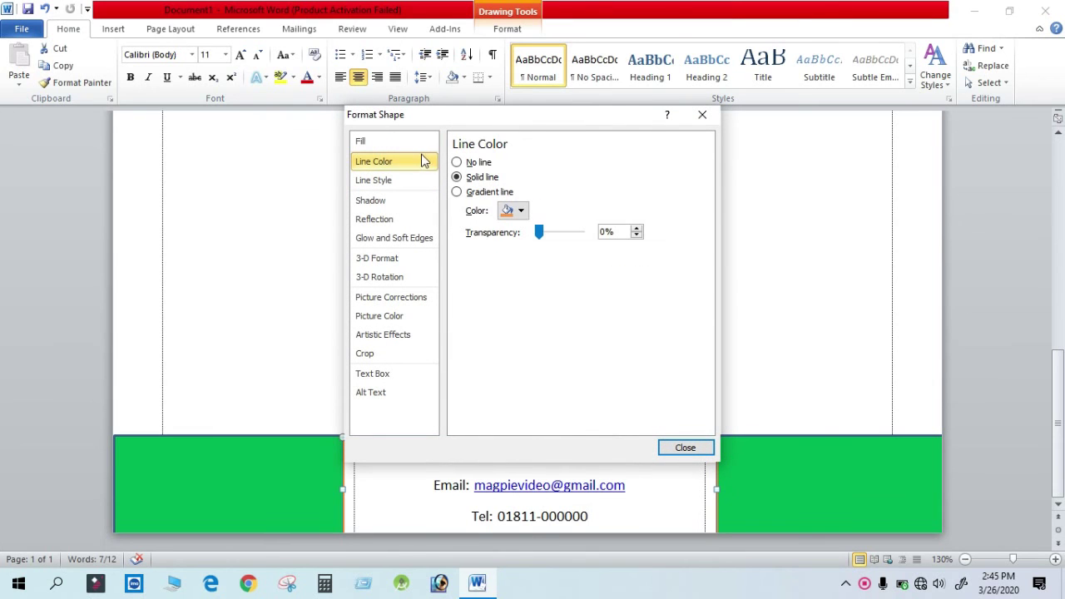
left_click(476, 162)
left_click(366, 142)
left_click(476, 162)
left_click(682, 447)
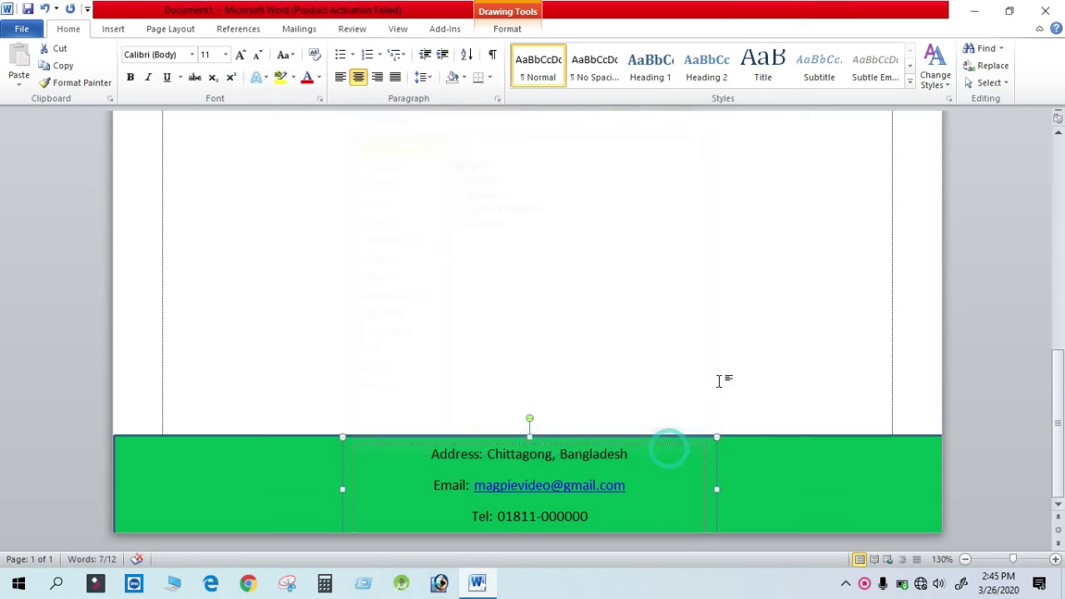
left_click(726, 362)
scroll(726, 345, "down", 6)
Insert the Magpie logo picture and resize it to about 4.46 inches wide
scroll(699, 401, "down", 2)
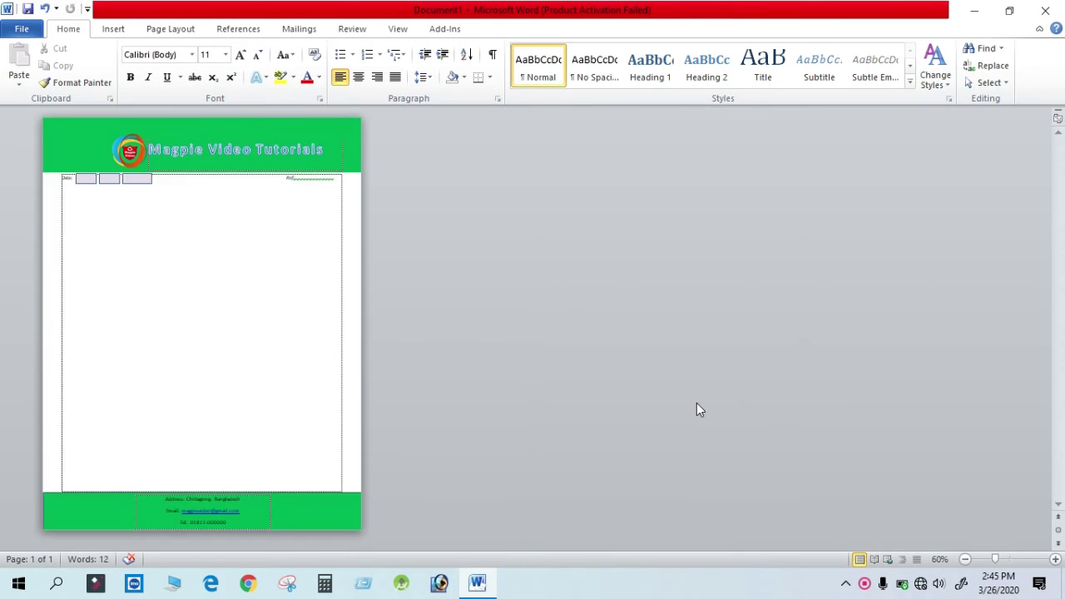
scroll(633, 403, "down", 2)
scroll(544, 424, "up", 7)
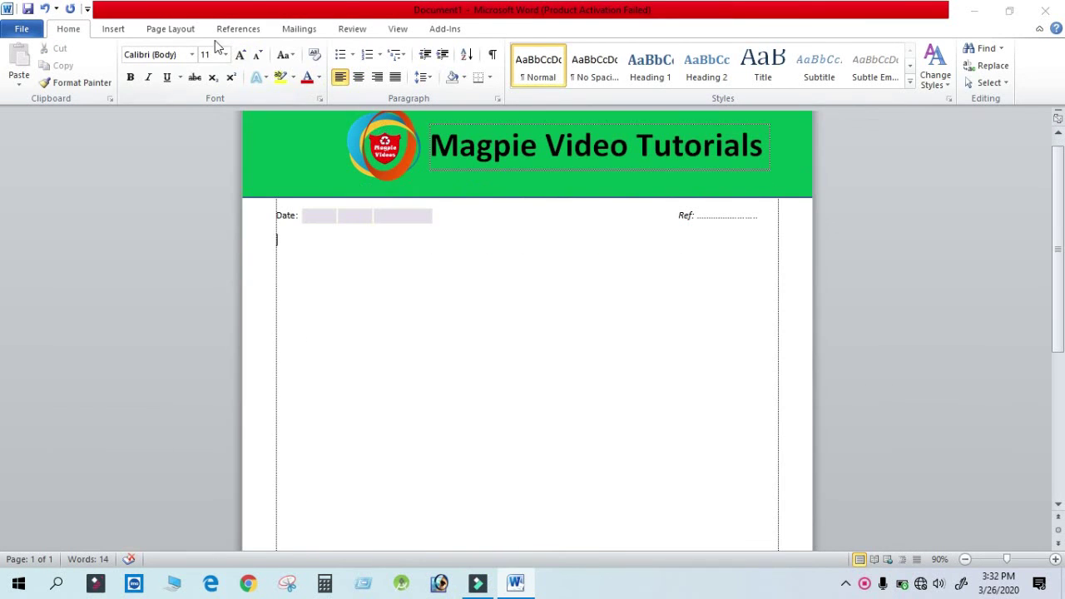
left_click(176, 29)
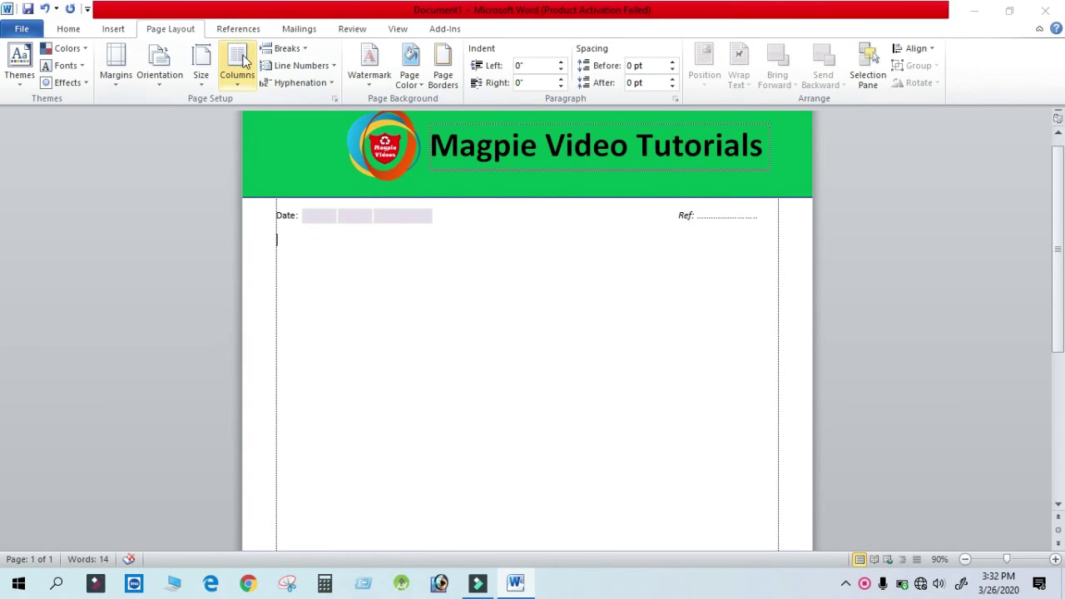
left_click(113, 28)
left_click(162, 59)
scroll(281, 222, "down", 3)
double_click(279, 152)
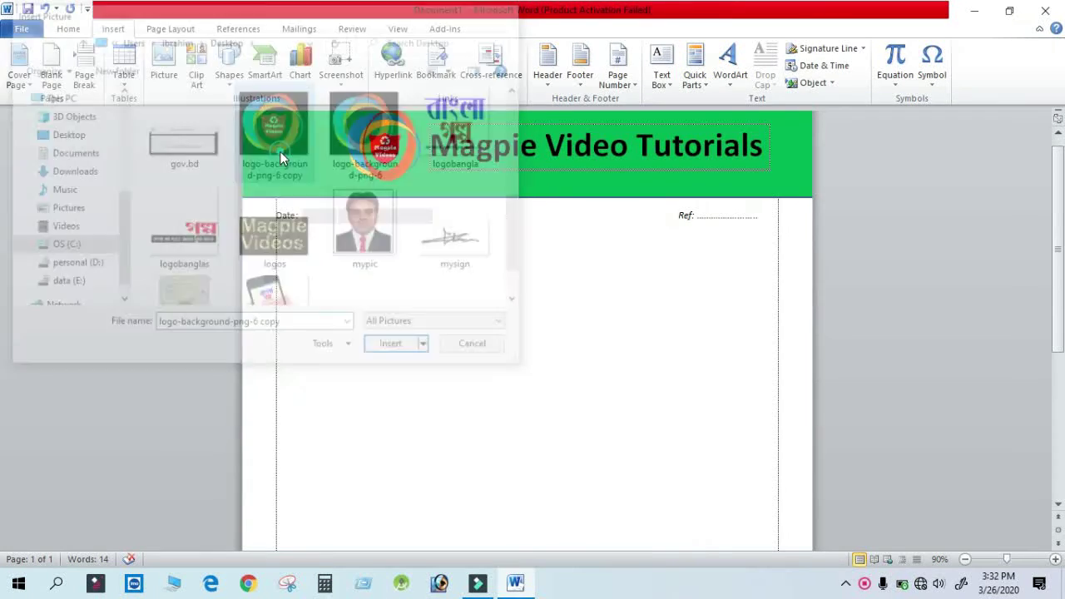
left_click_drag(275, 125, 479, 308)
Set the logo's text wrapping to In front of text
right_click(440, 330)
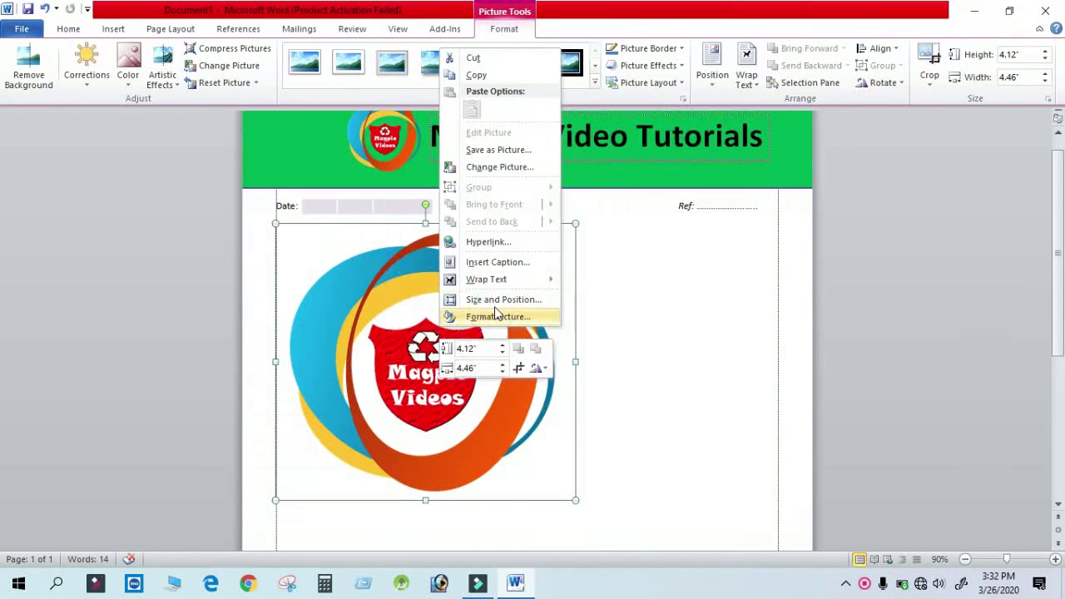
left_click(499, 299)
left_click(435, 131)
left_click(485, 243)
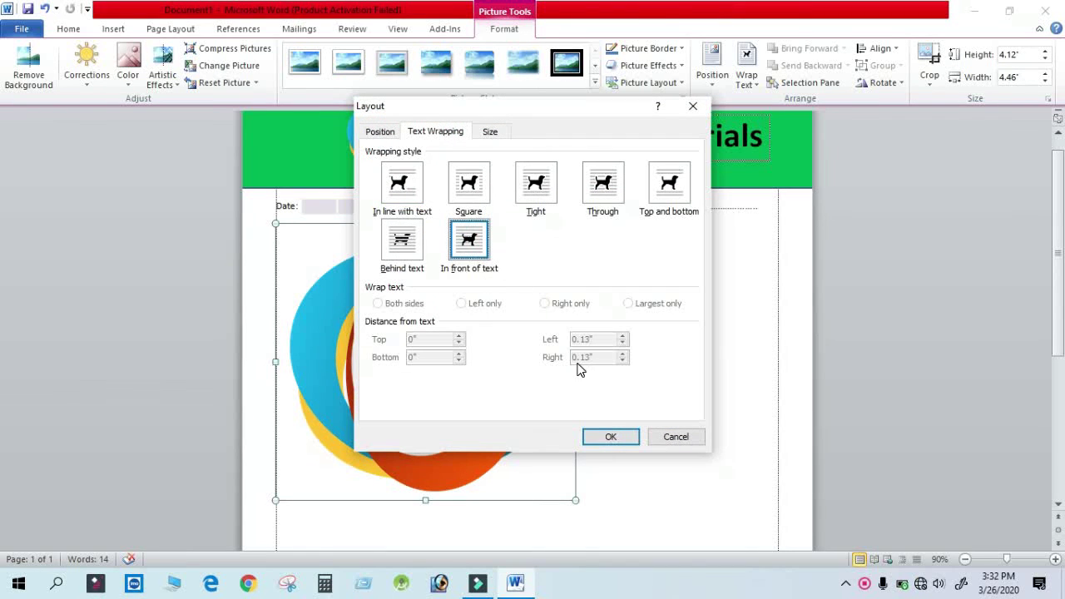
left_click(608, 436)
Recolor the logo with the Washout preset and move it toward the page centre
right_click(456, 358)
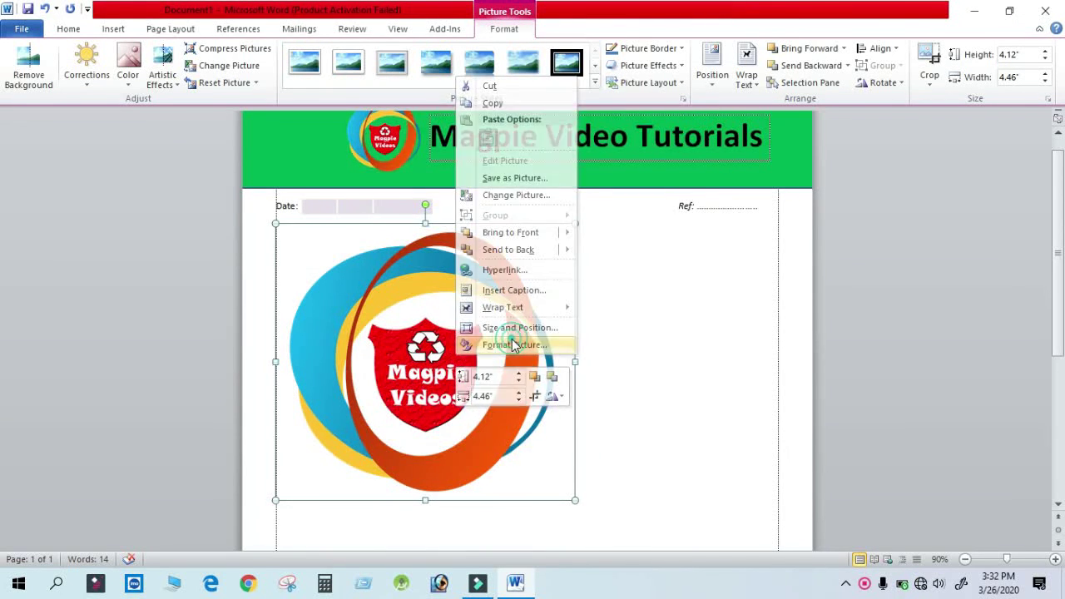
left_click(514, 345)
left_click(373, 315)
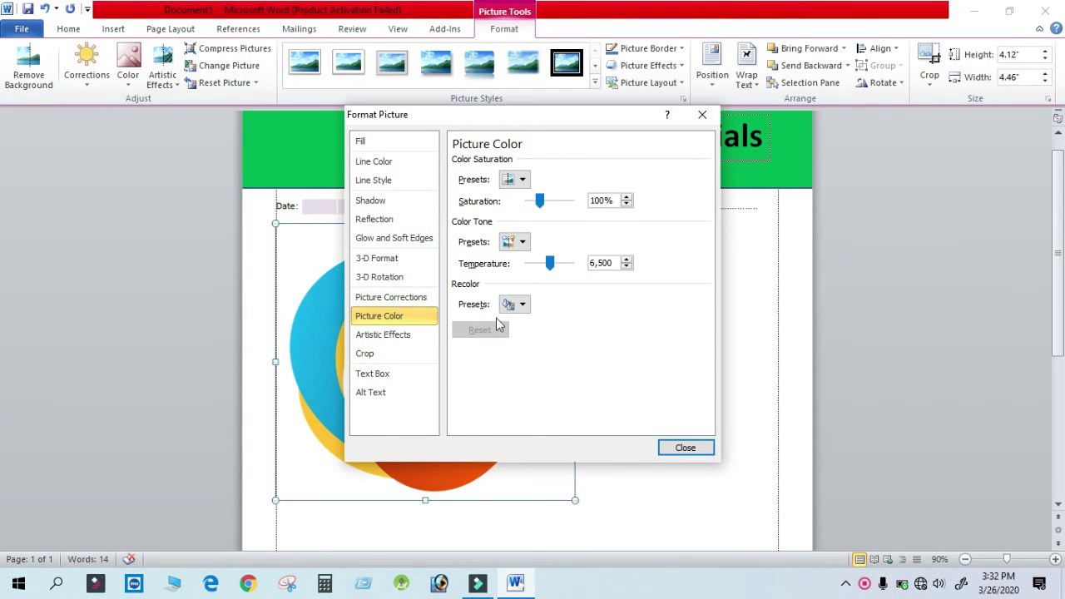
left_click(523, 305)
left_click(684, 341)
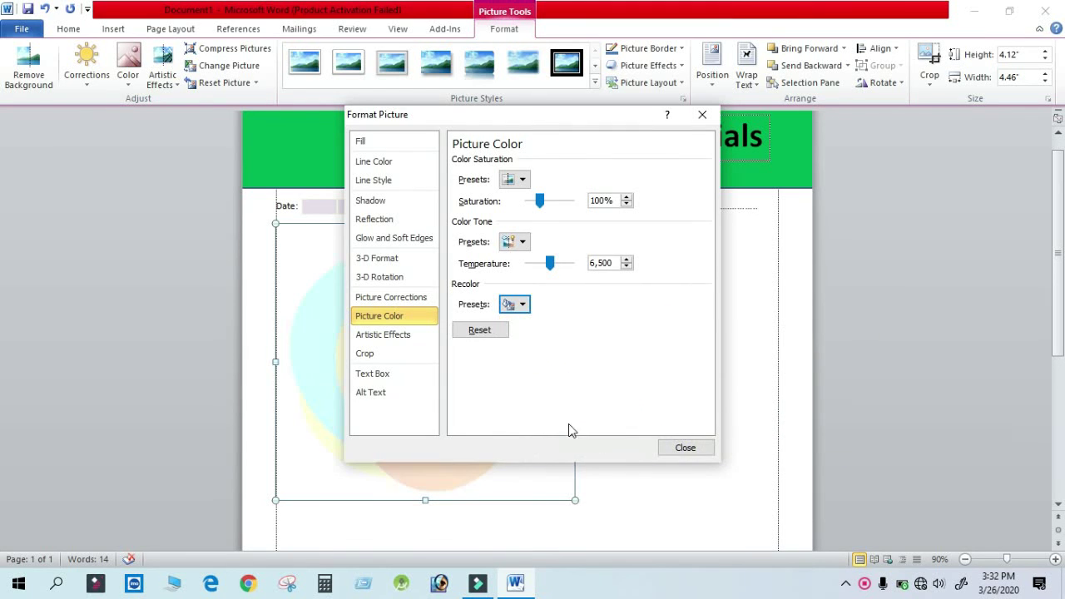
left_click(674, 447)
left_click_drag(430, 326, 532, 435)
scroll(608, 405, "down", 1)
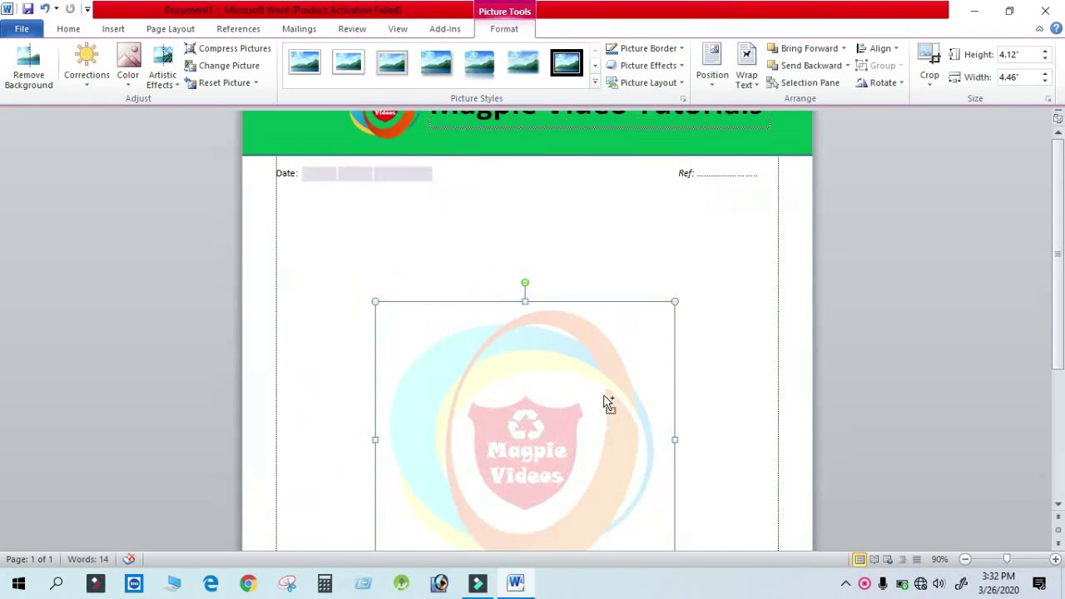
scroll(608, 404, "down", 4, "ctrl")
scroll(219, 333, "up", 1, "ctrl")
scroll(314, 299, "up", 4, "ctrl")
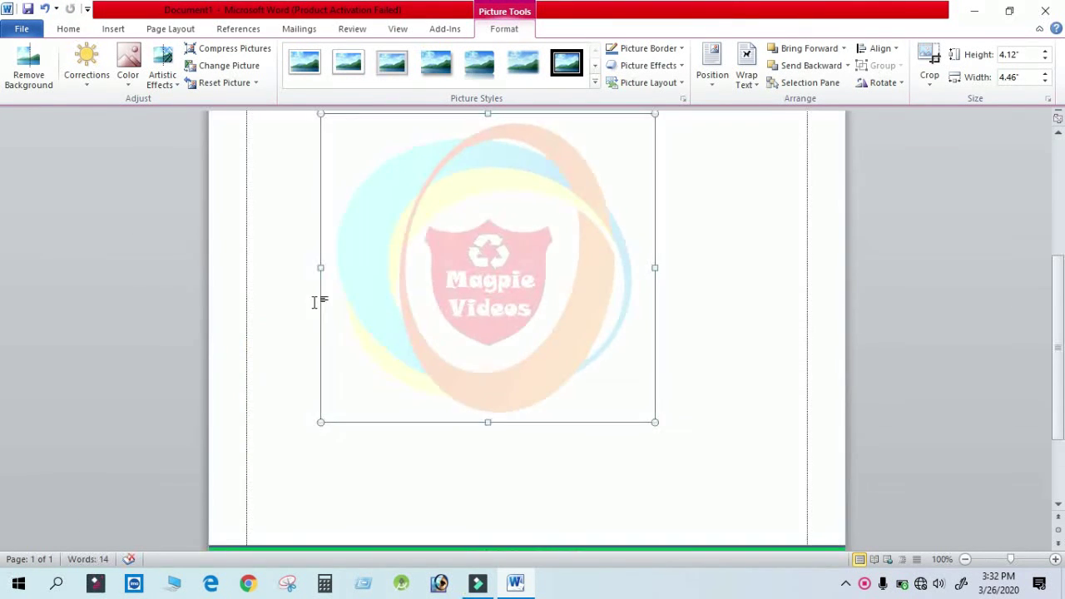
left_click(366, 311)
Preview the finished letterhead in the File > Print view
scroll(366, 309, "up", 3)
scroll(411, 342, "down", 3)
scroll(415, 342, "down", 3)
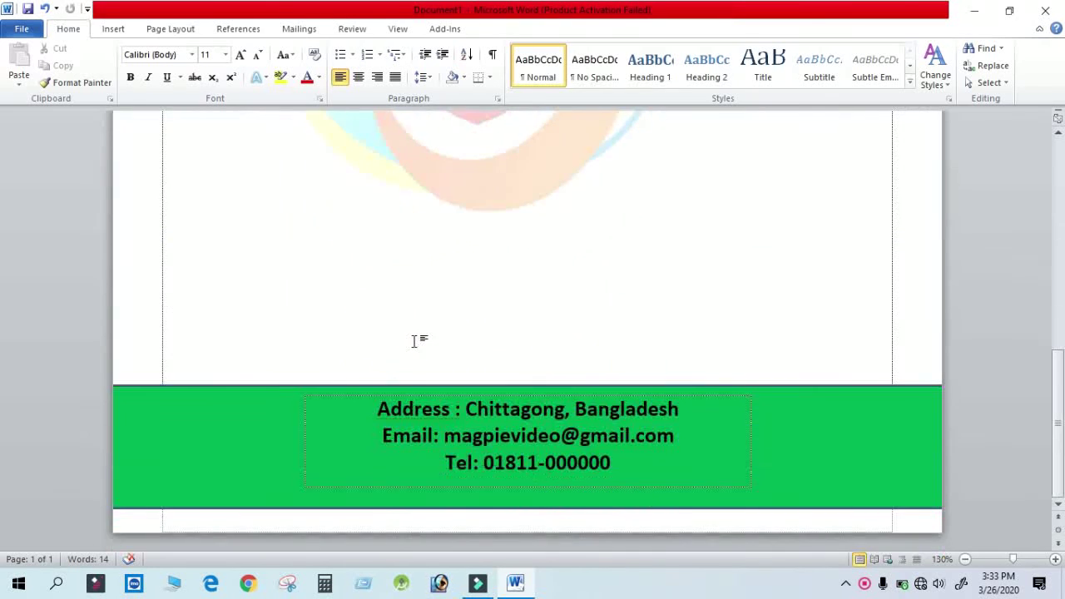
scroll(413, 340, "up", 3, "ctrl")
scroll(414, 341, "down", 1)
scroll(414, 342, "down", 9, "ctrl")
scroll(414, 342, "up", 1, "ctrl")
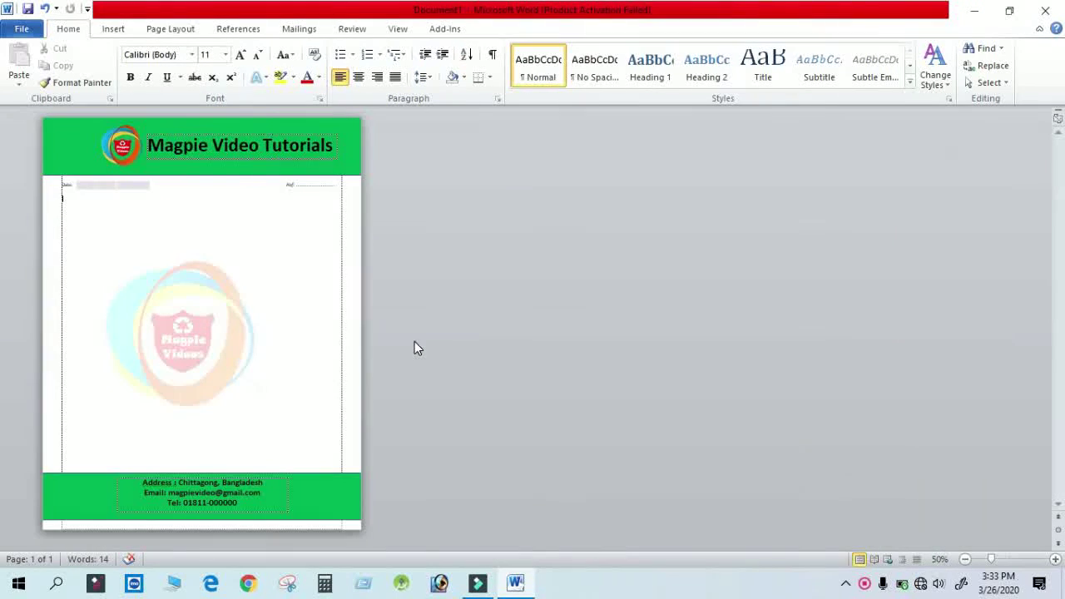
left_click(22, 30)
left_click(72, 234)
scroll(558, 291, "up", 4, "ctrl")
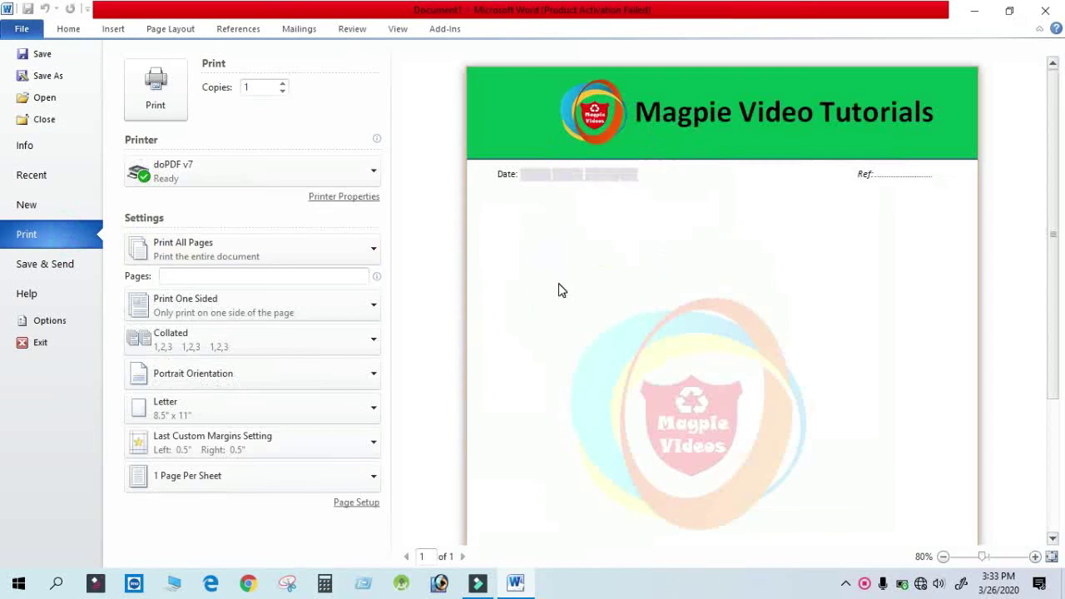
scroll(558, 290, "down", 2, "ctrl")
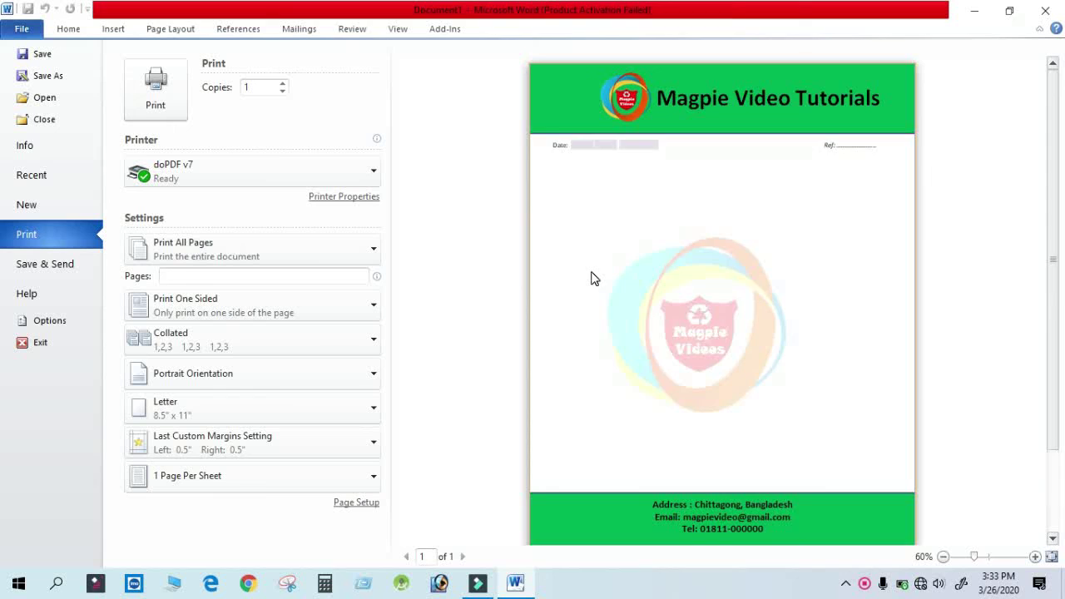
scroll(593, 278, "up", 4, "ctrl")
scroll(593, 279, "up", 2, "ctrl")
scroll(593, 279, "down", 8, "ctrl")
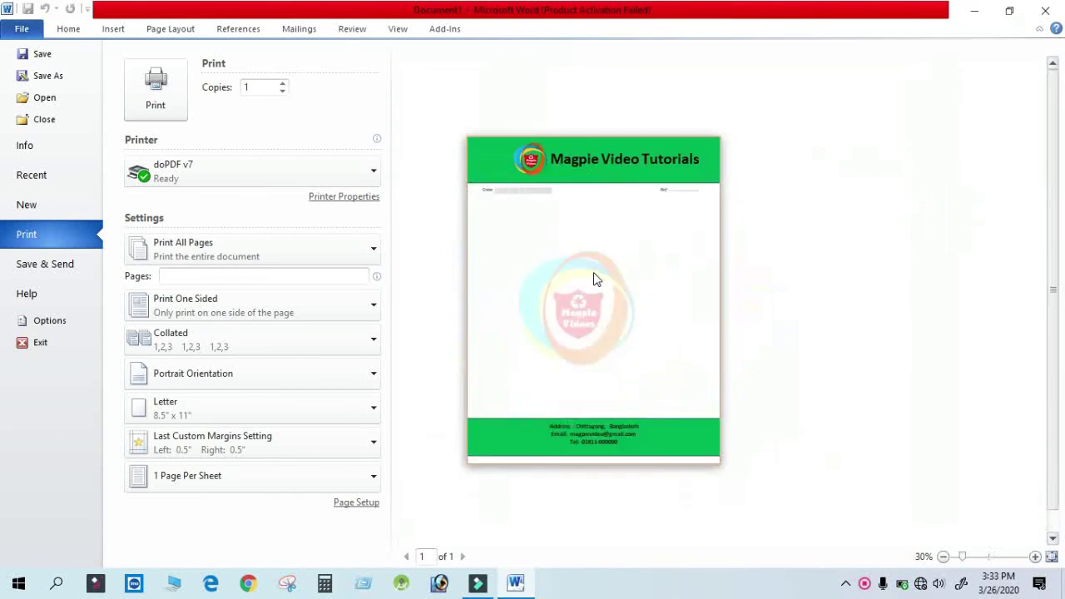